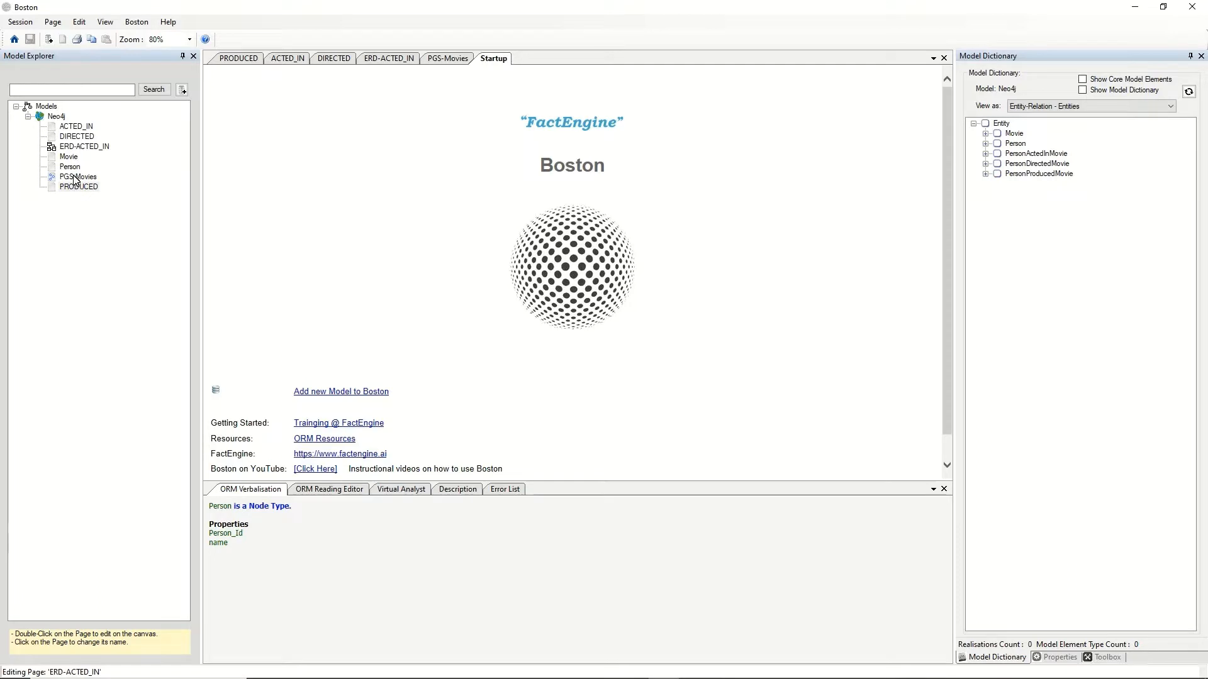
# Open the ACTED_IN page and show the properties of the fact type linking Person and Movie.
pyautogui.click(80, 126)
pyautogui.doubleClick(81, 130)
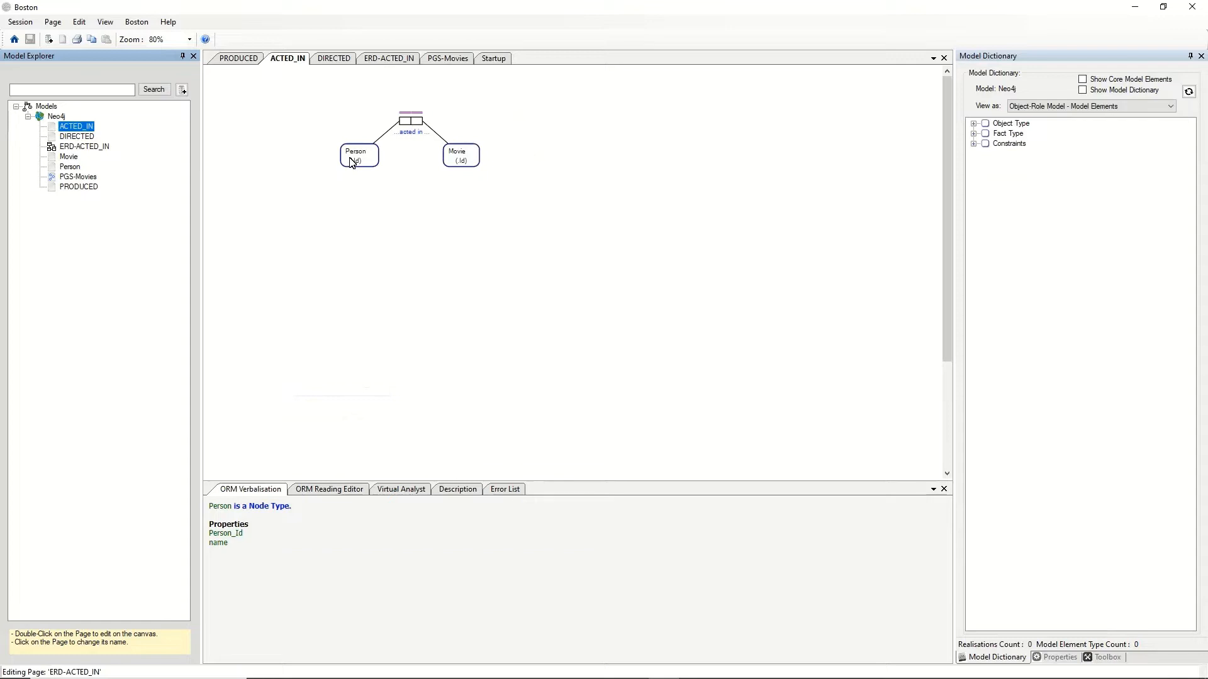
pyautogui.click(428, 122)
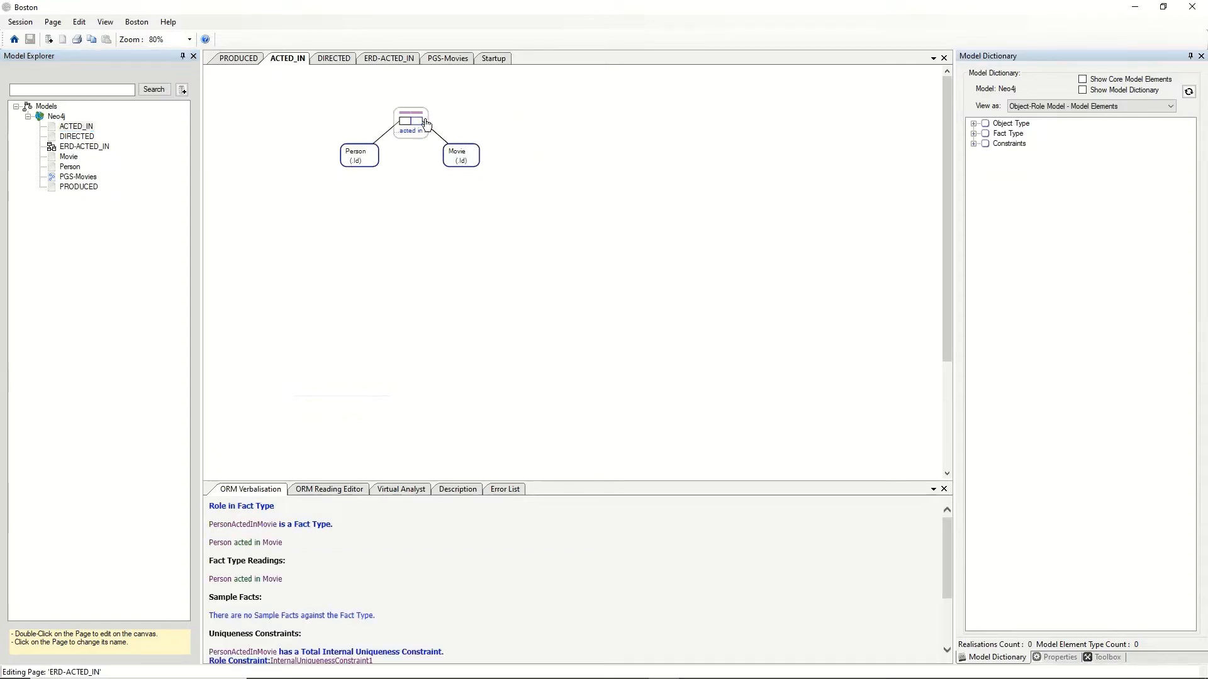
pyautogui.rightClick(426, 121)
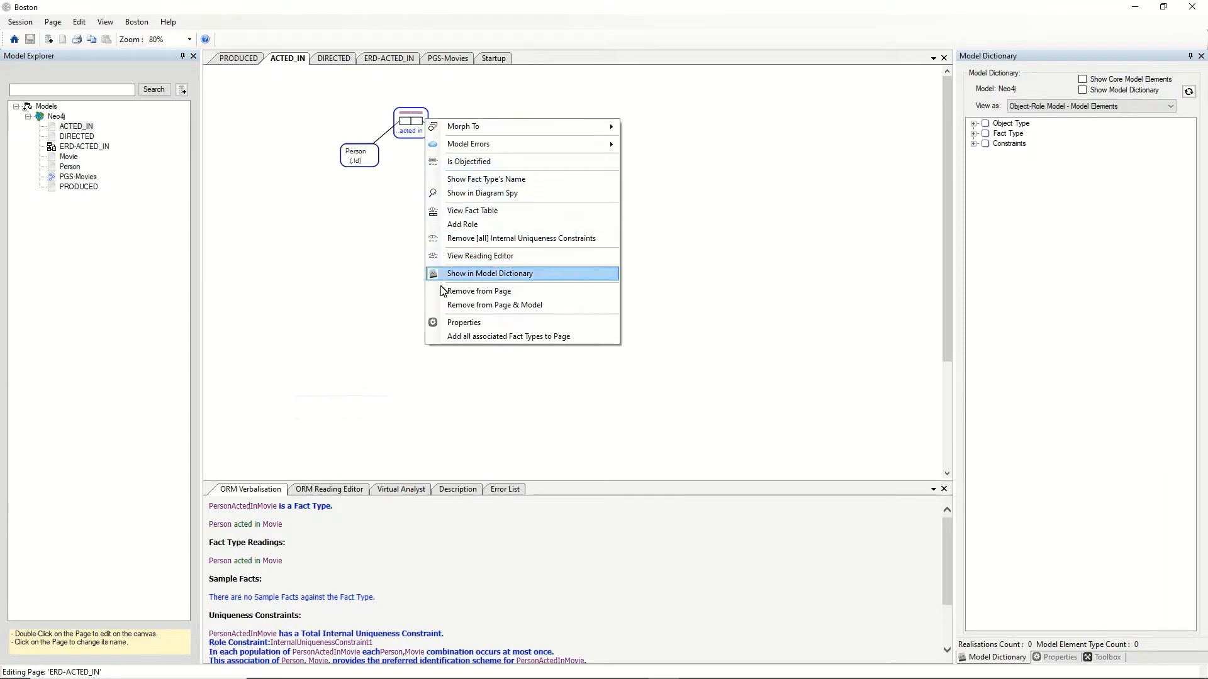
pyautogui.click(450, 324)
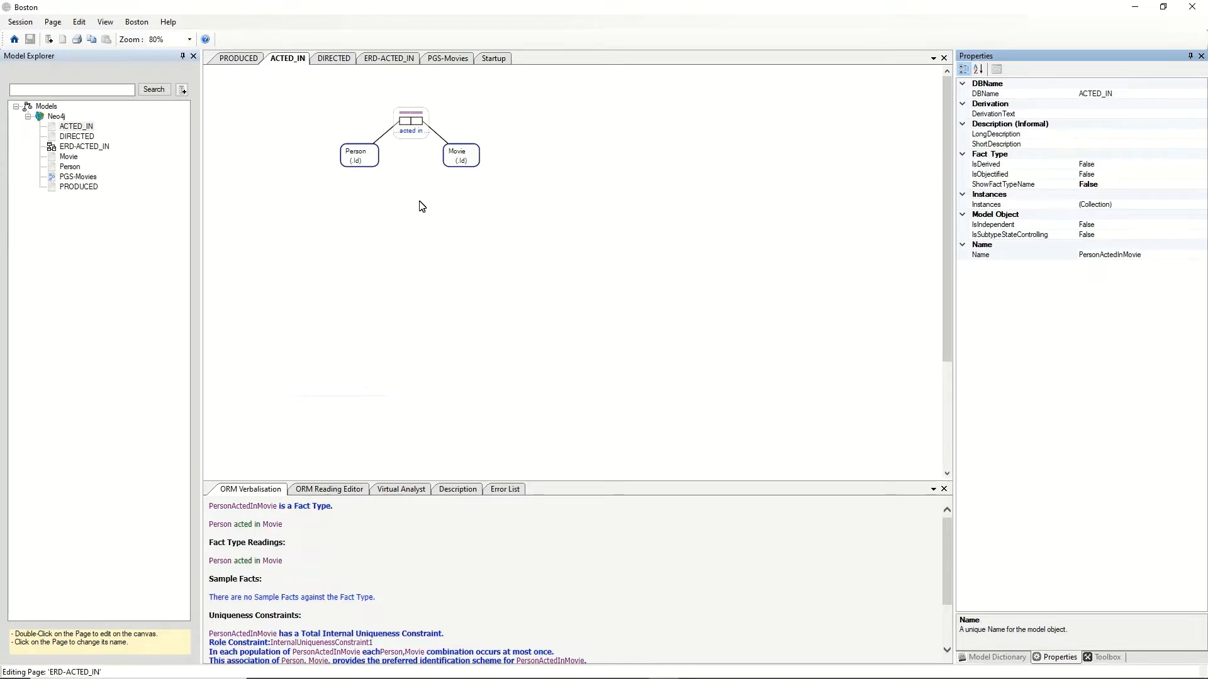
# View the model's DIRECTED page and its PRODUCED page.
pyautogui.click(83, 137)
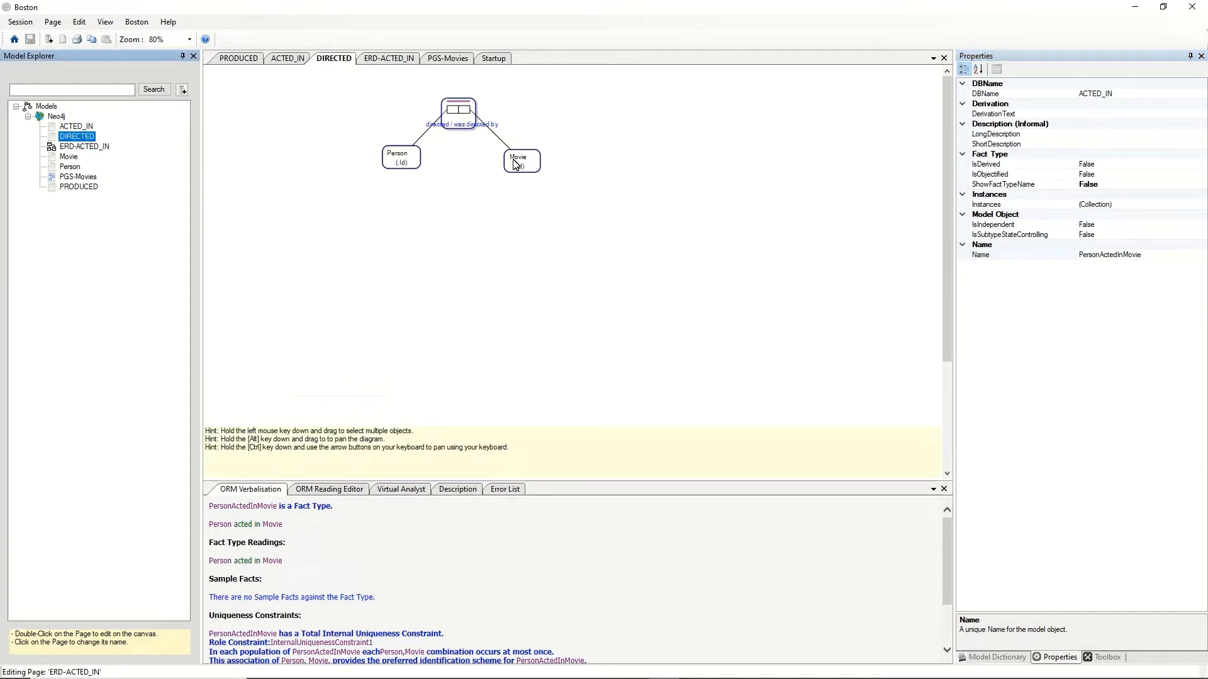
pyautogui.click(85, 185)
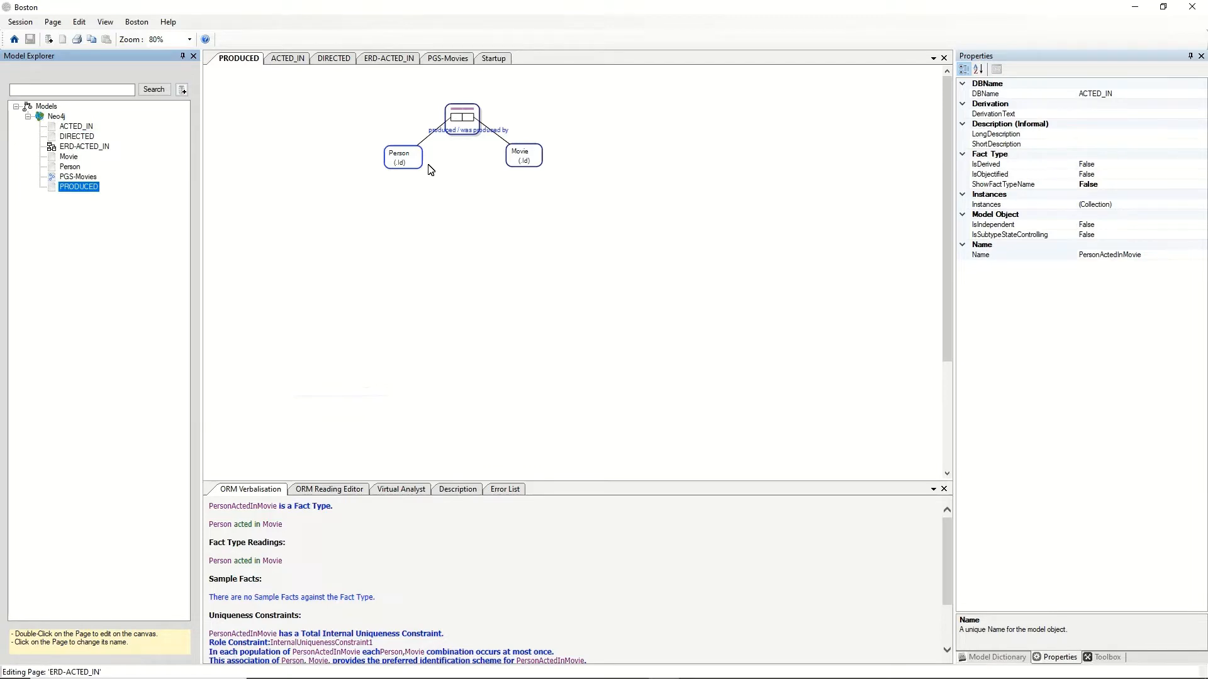
# Morph the Person entity type on the PRODUCED page to the PGS-Movies property graph schema.
pyautogui.click(398, 162)
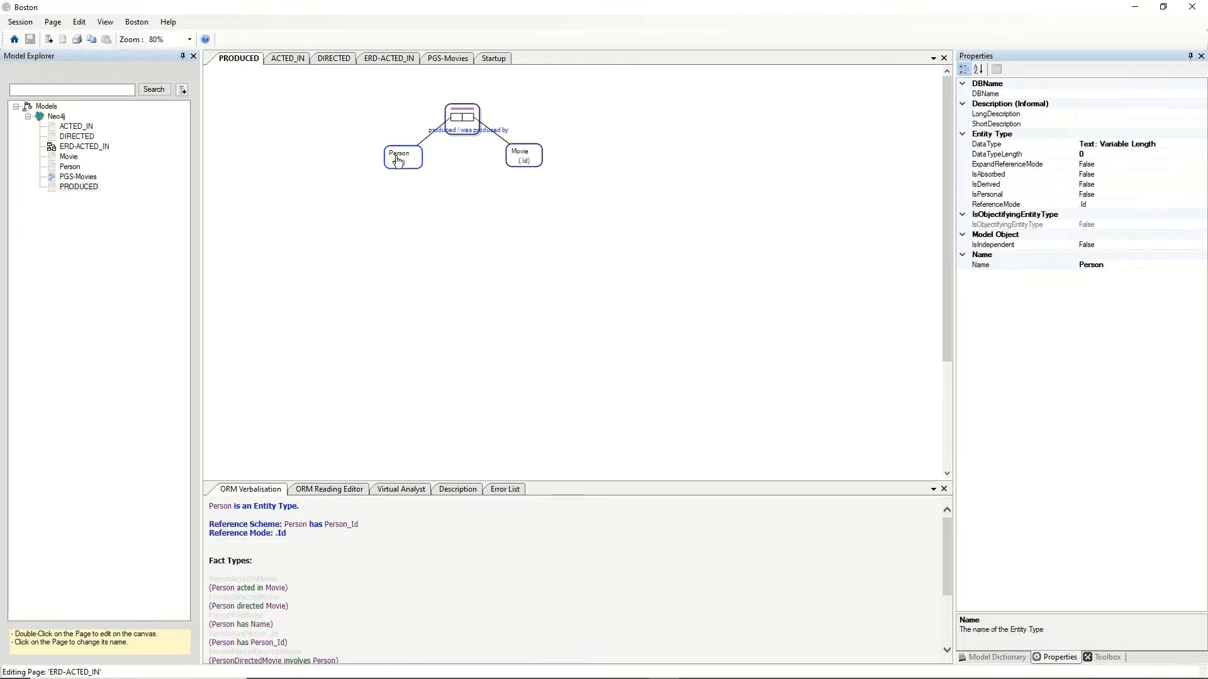
pyautogui.rightClick(397, 161)
pyautogui.moveTo(484, 163)
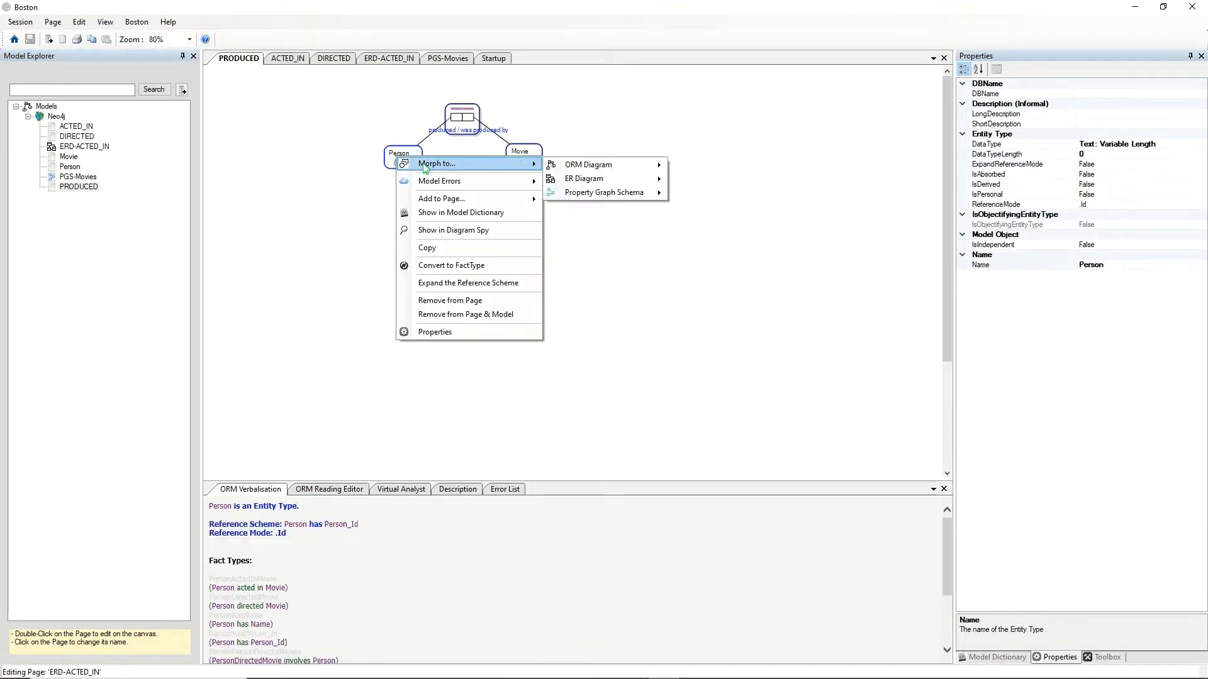
pyautogui.moveTo(628, 190)
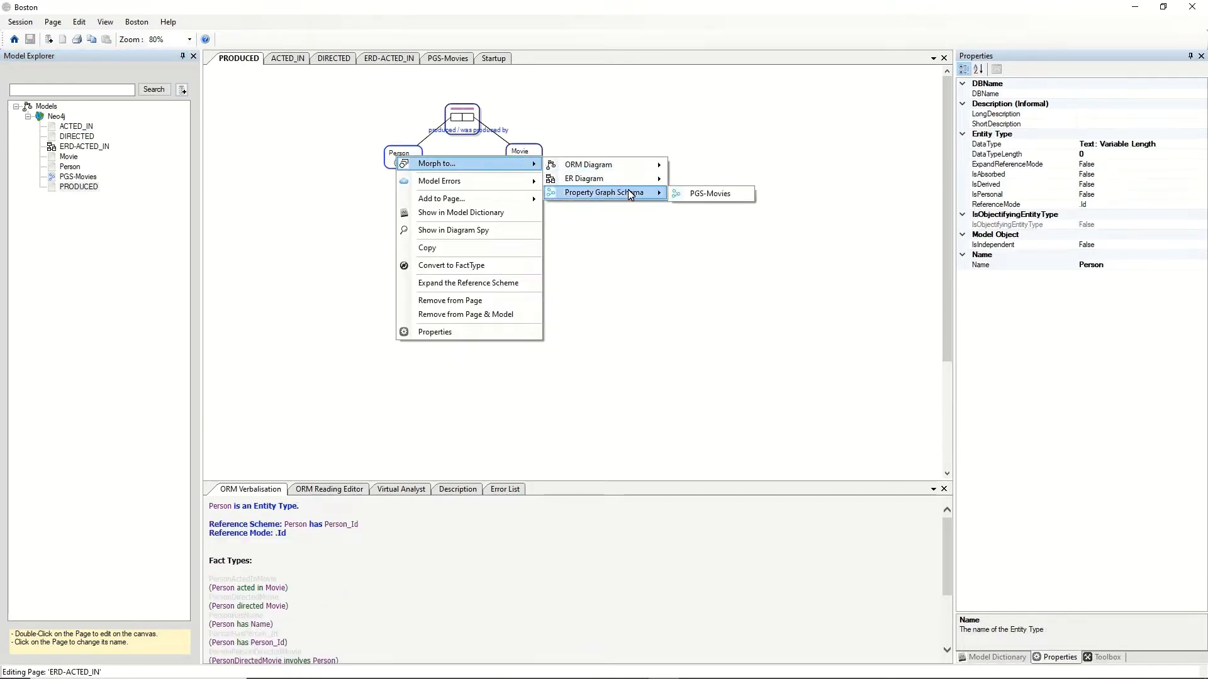
pyautogui.click(695, 199)
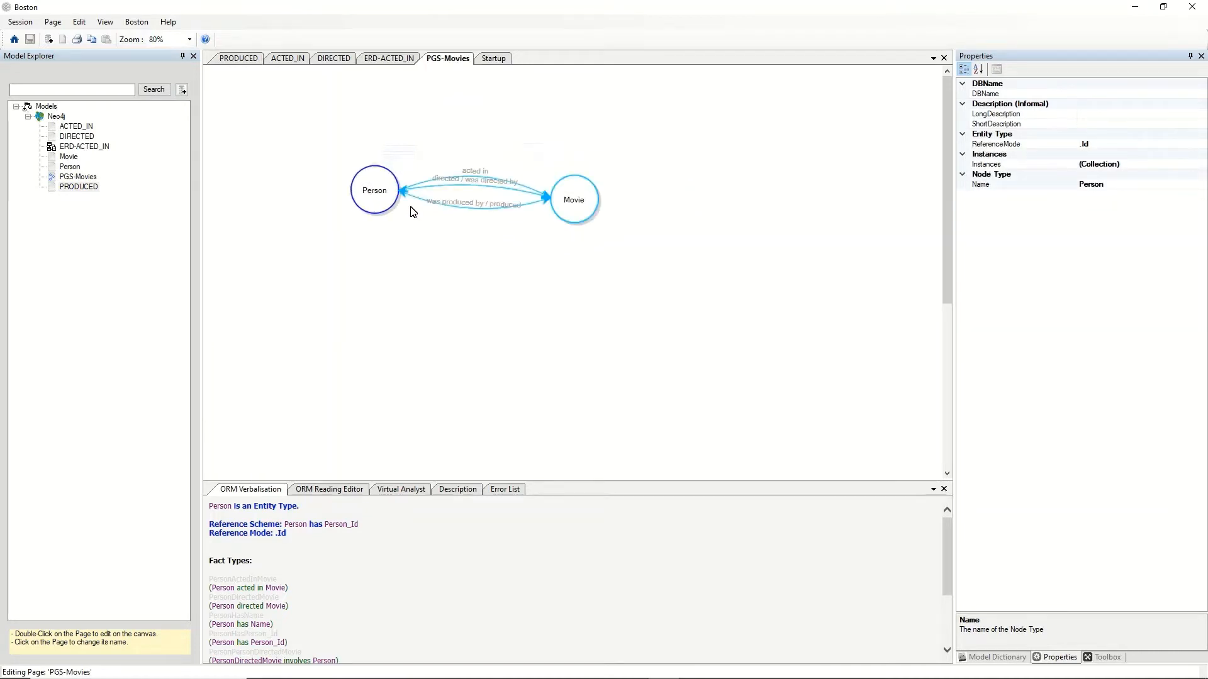
# Morph the Person node type in the property graph schema to the ERD-ACTED_IN ER diagram.
pyautogui.click(383, 200)
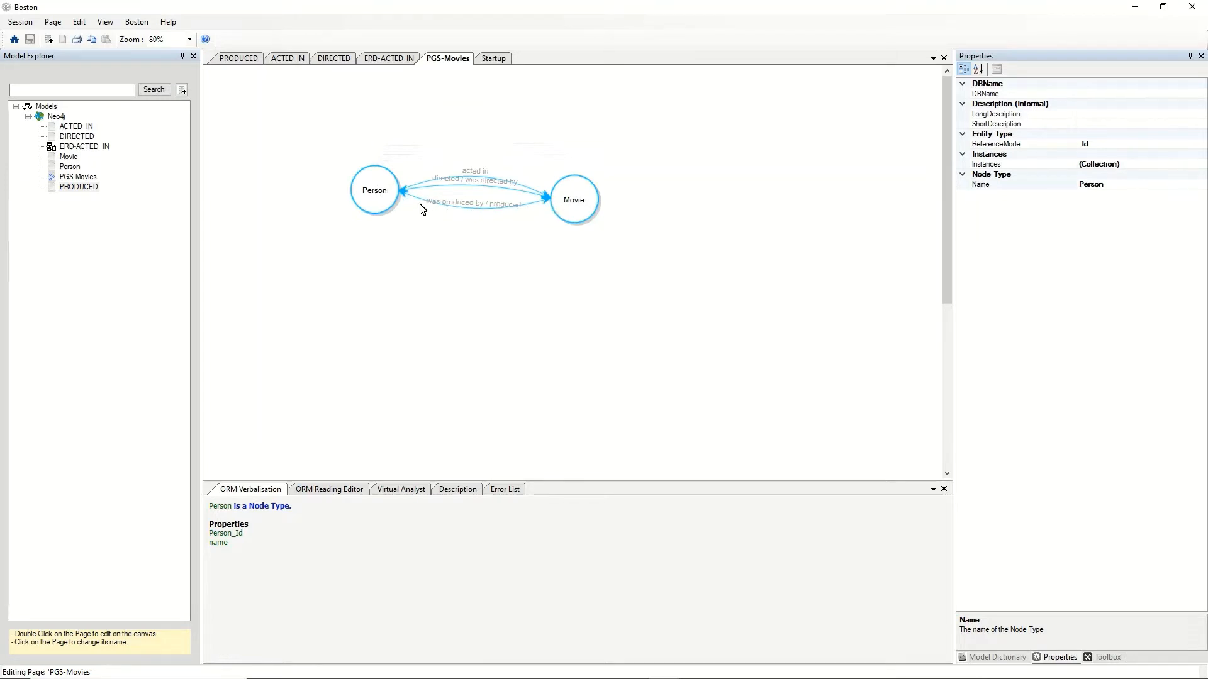
pyautogui.click(385, 188)
pyautogui.rightClick(383, 185)
pyautogui.moveTo(400, 191)
pyautogui.moveTo(554, 219)
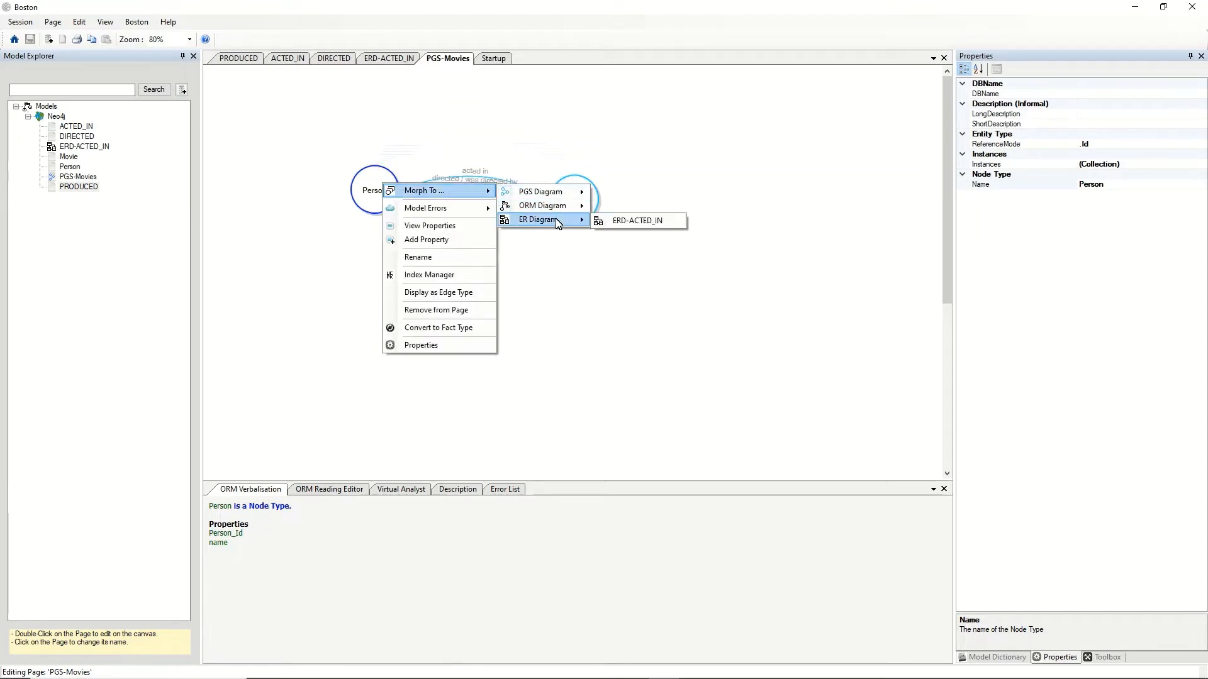
pyautogui.click(602, 220)
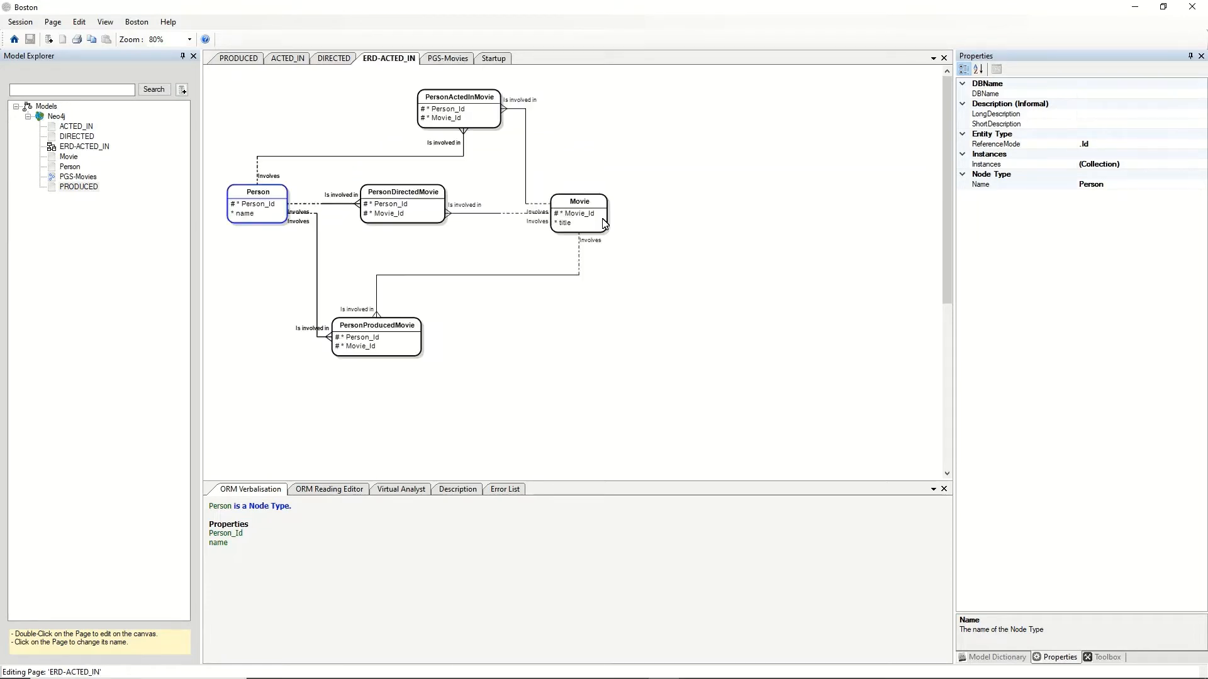
# Morph the Person entity in the ER diagram back to the PGS-Movies property graph diagram.
pyautogui.click(631, 172)
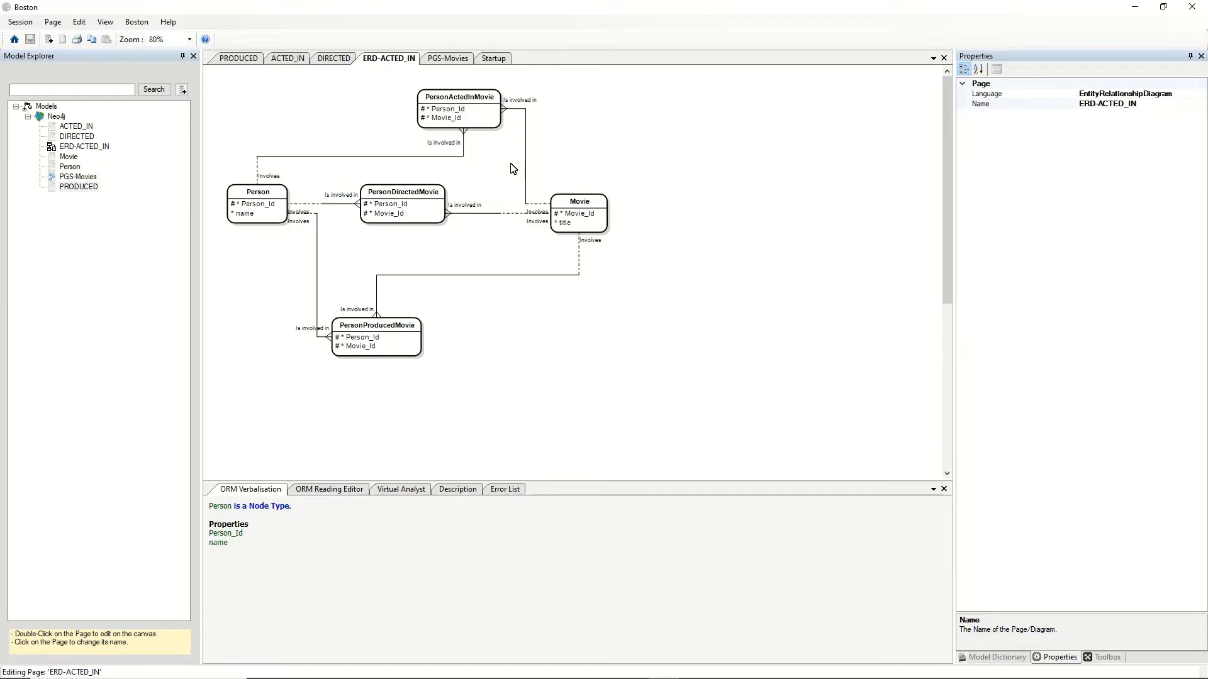
pyautogui.click(277, 196)
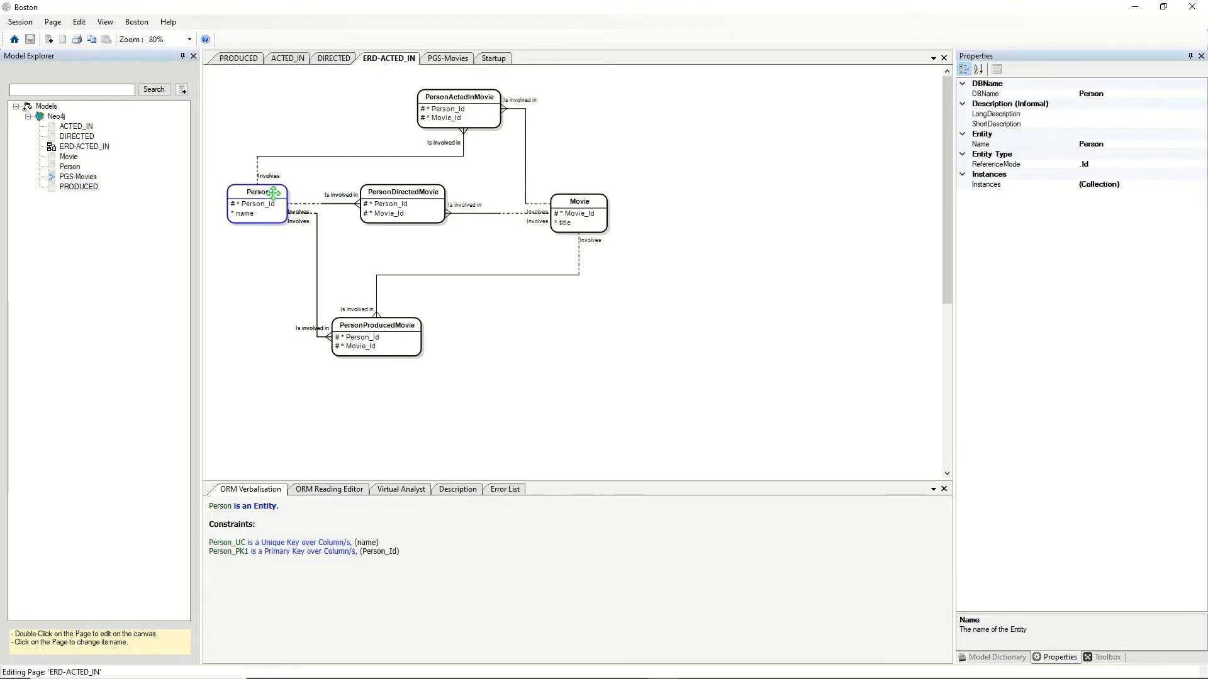
pyautogui.rightClick(275, 195)
pyautogui.moveTo(452, 202)
pyautogui.moveTo(512, 231)
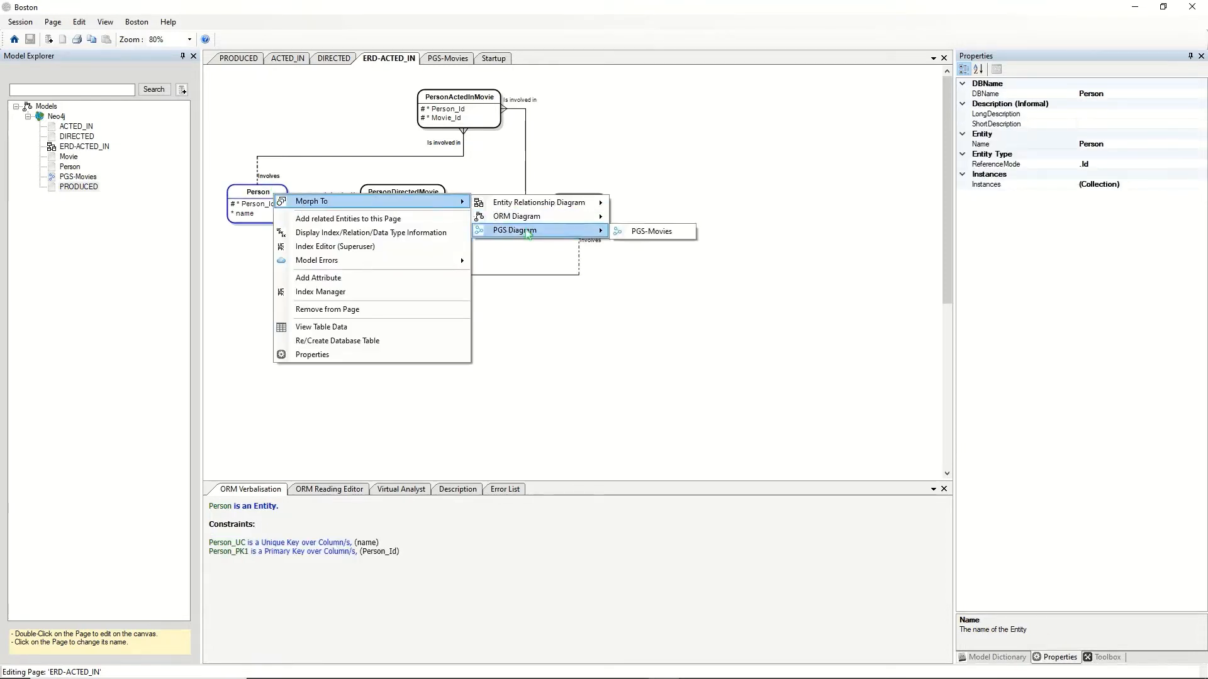
pyautogui.click(629, 230)
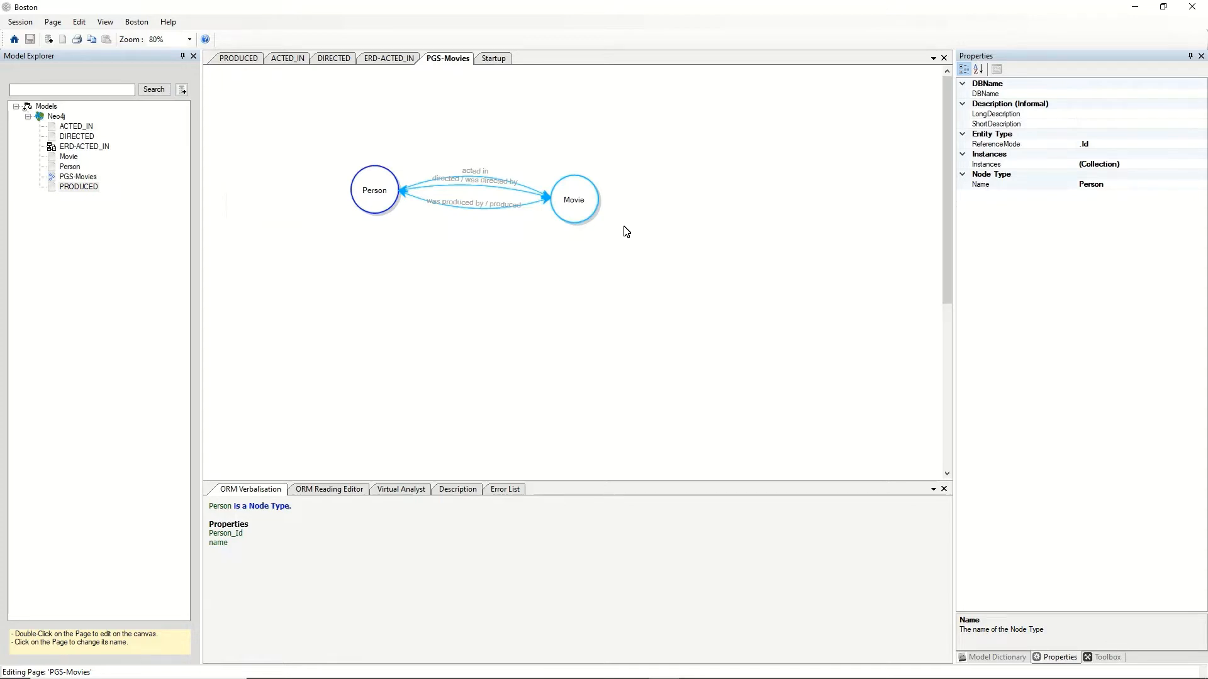
pyautogui.click(493, 248)
# Open the Fact Engine query editor for the Neo4j model.
pyautogui.click(56, 118)
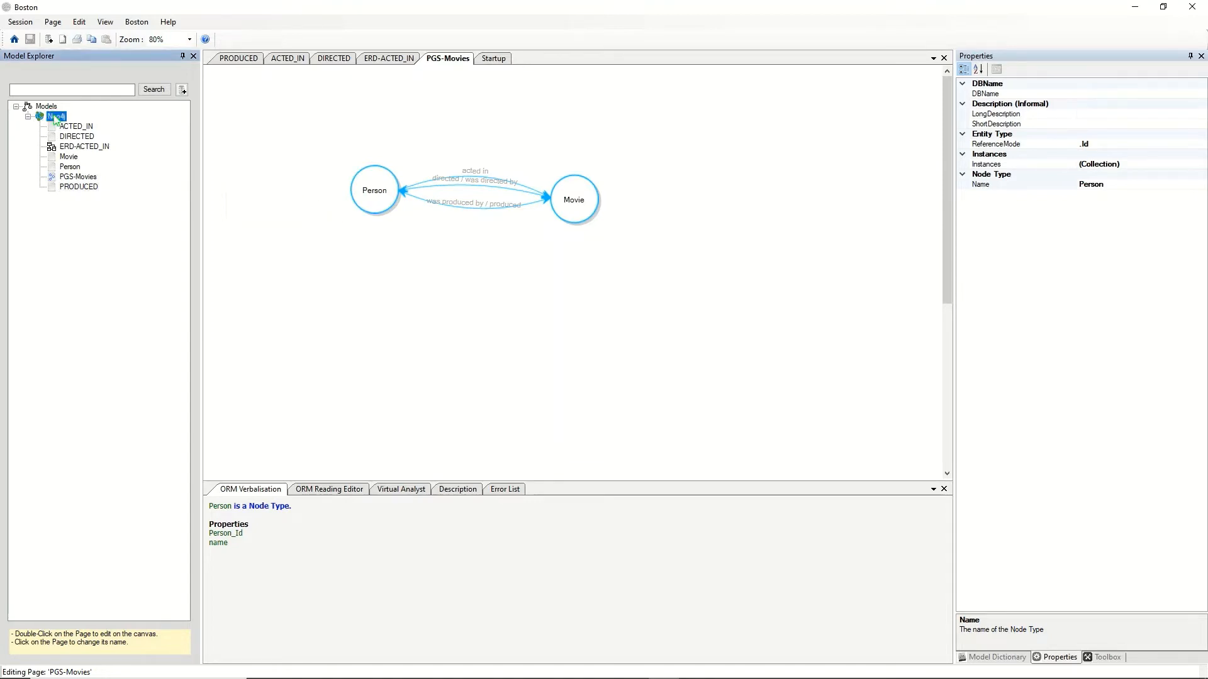
pyautogui.rightClick(56, 117)
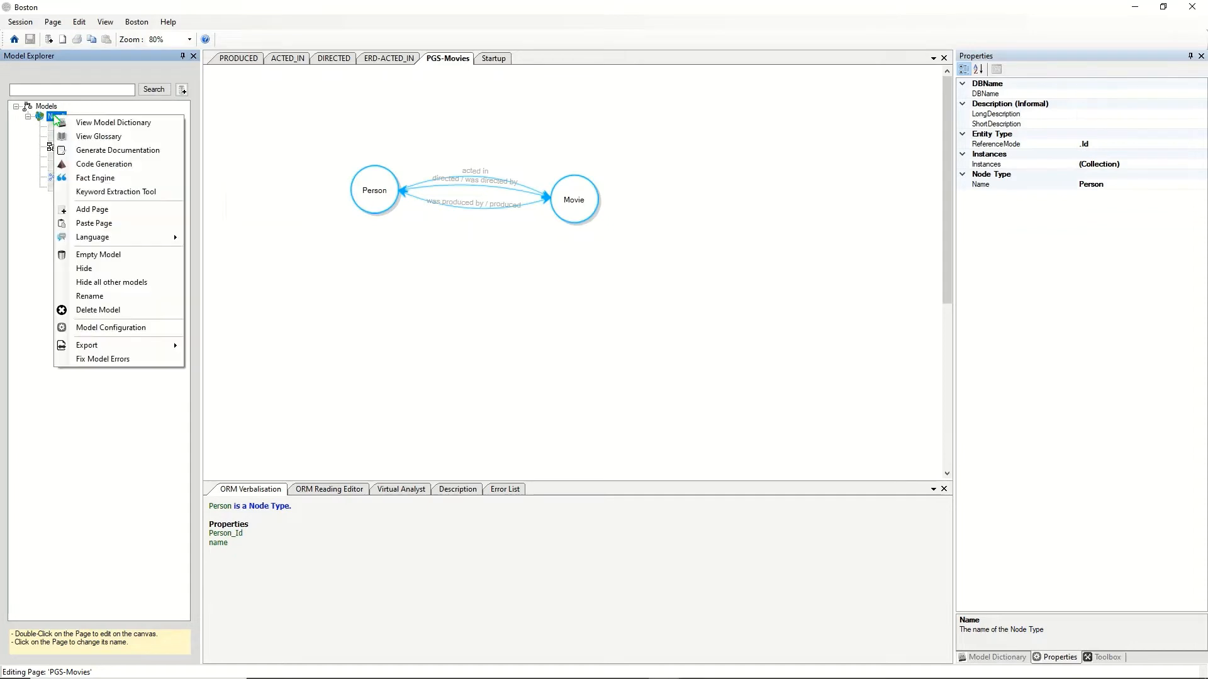
pyautogui.click(97, 179)
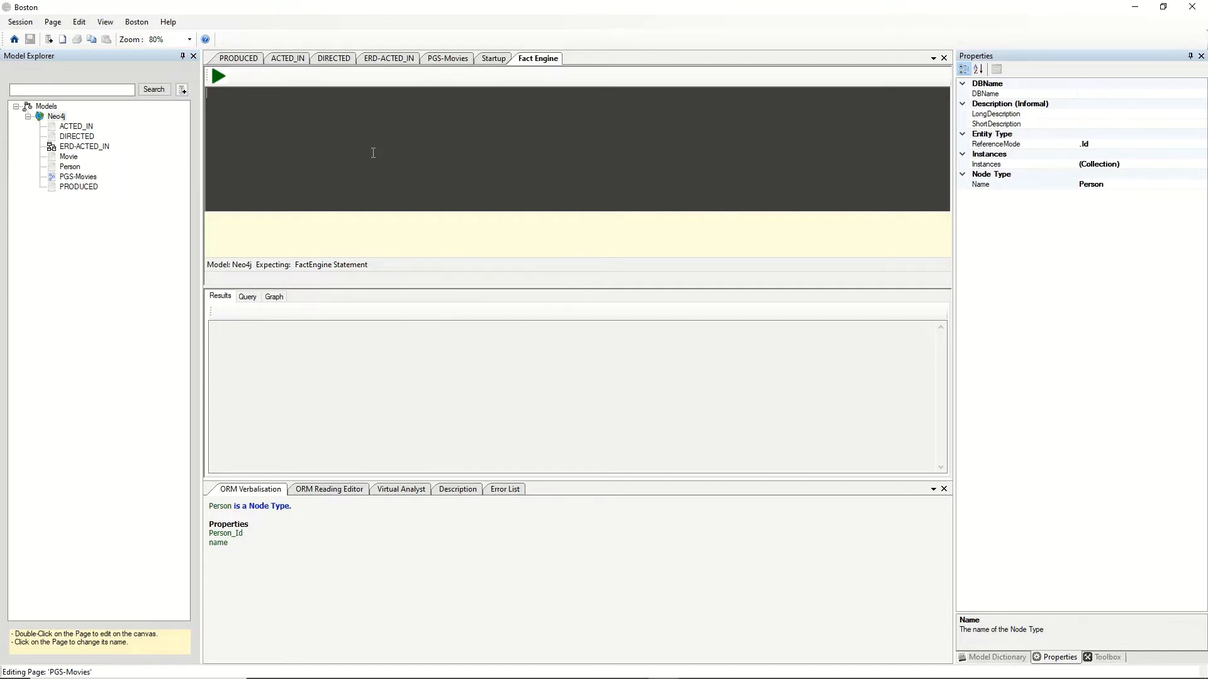
# Enter the query "WHICH Person acted in WHICH Movie" in the Fact Engine and run it.
pyautogui.write('WHICH ')
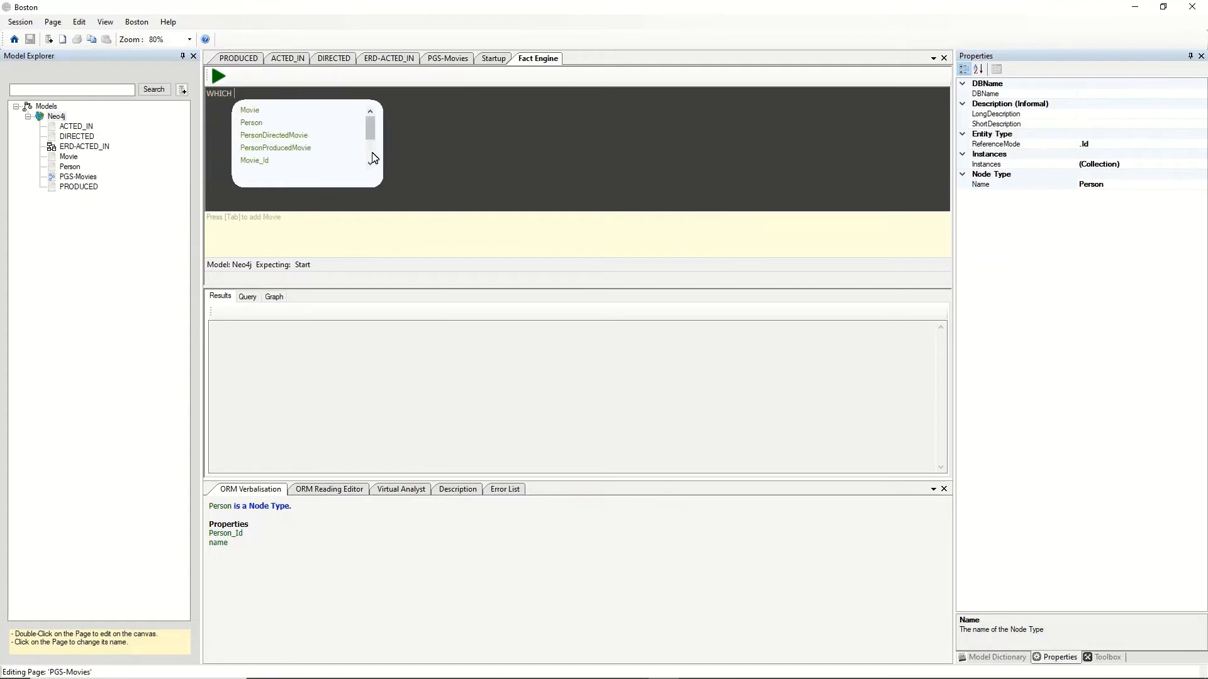
pyautogui.write('Persson')
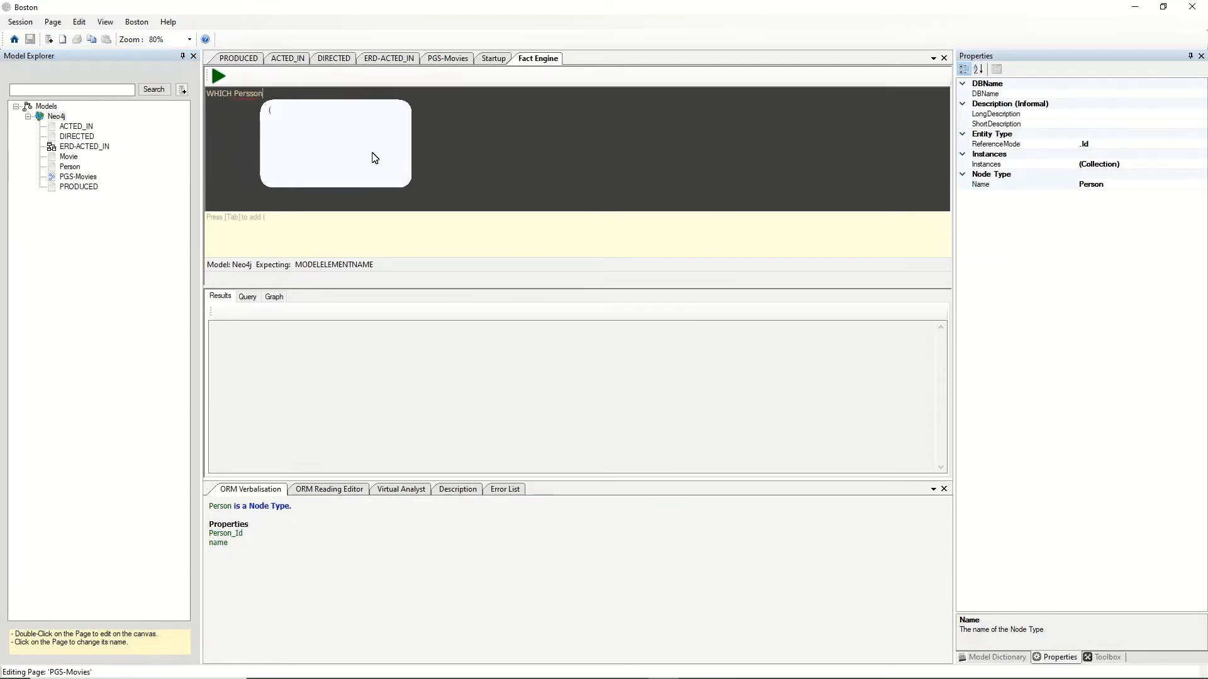
pyautogui.press('BackSpace')
pyautogui.press('BackSpace')
pyautogui.press('BackSpace')
pyautogui.write('on')
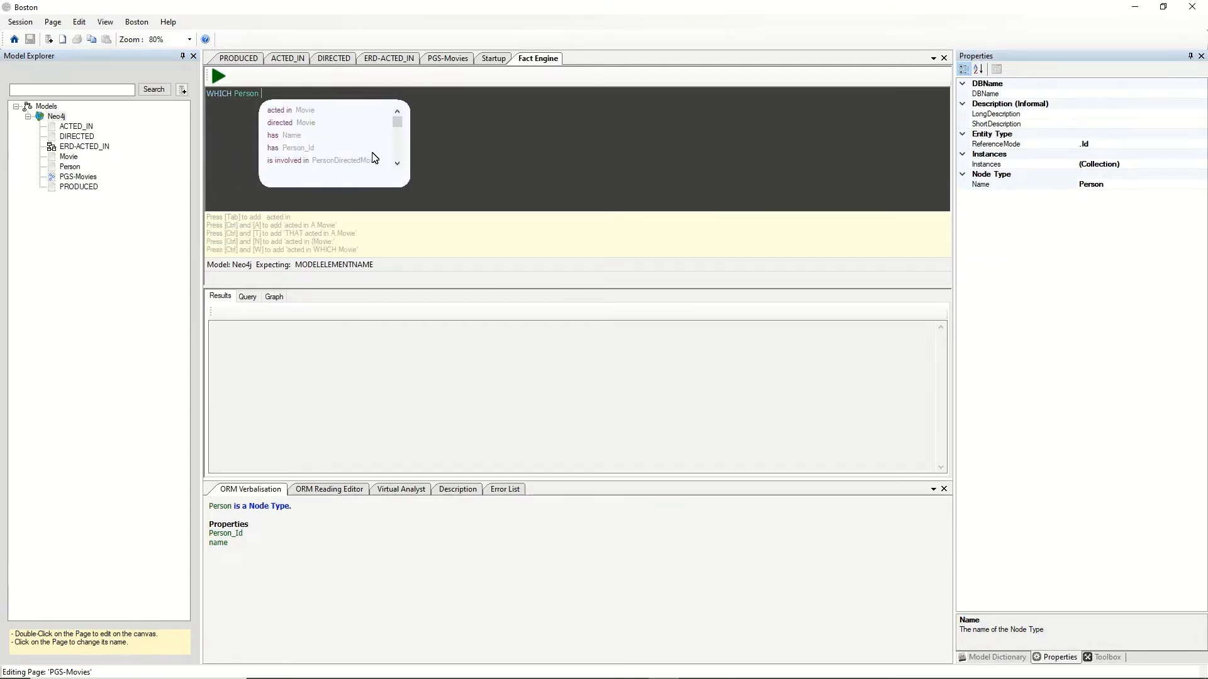
pyautogui.hotkey('ctrl', 'w')
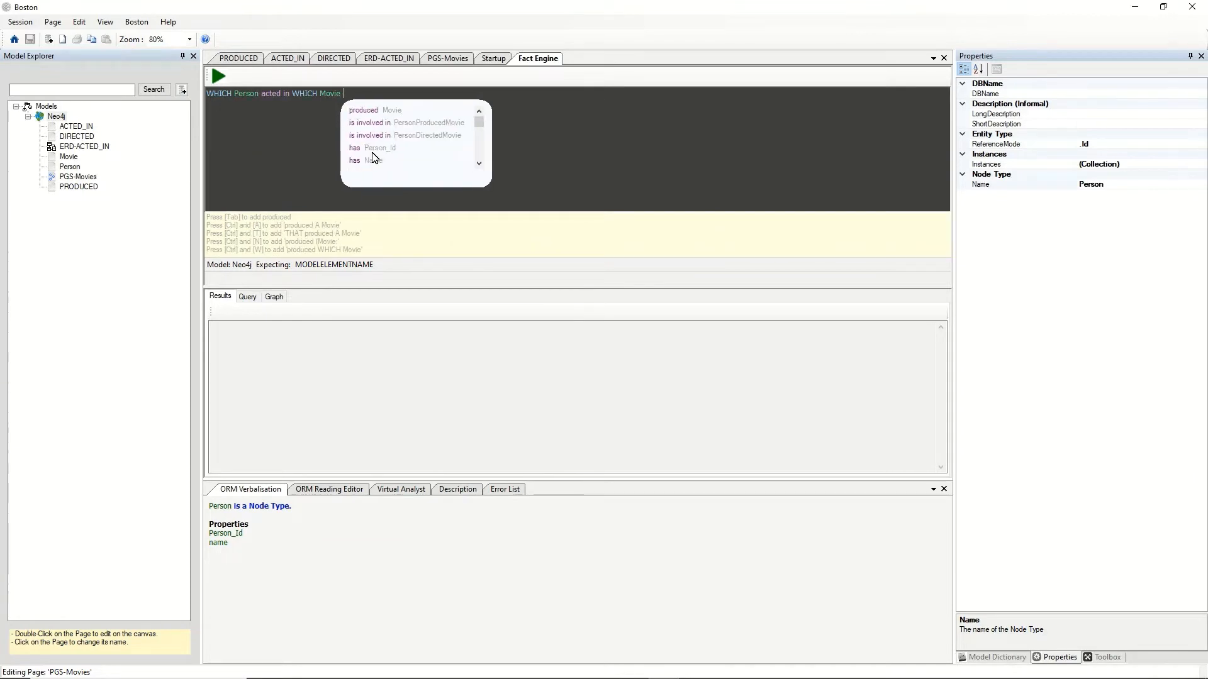
pyautogui.press('F5')
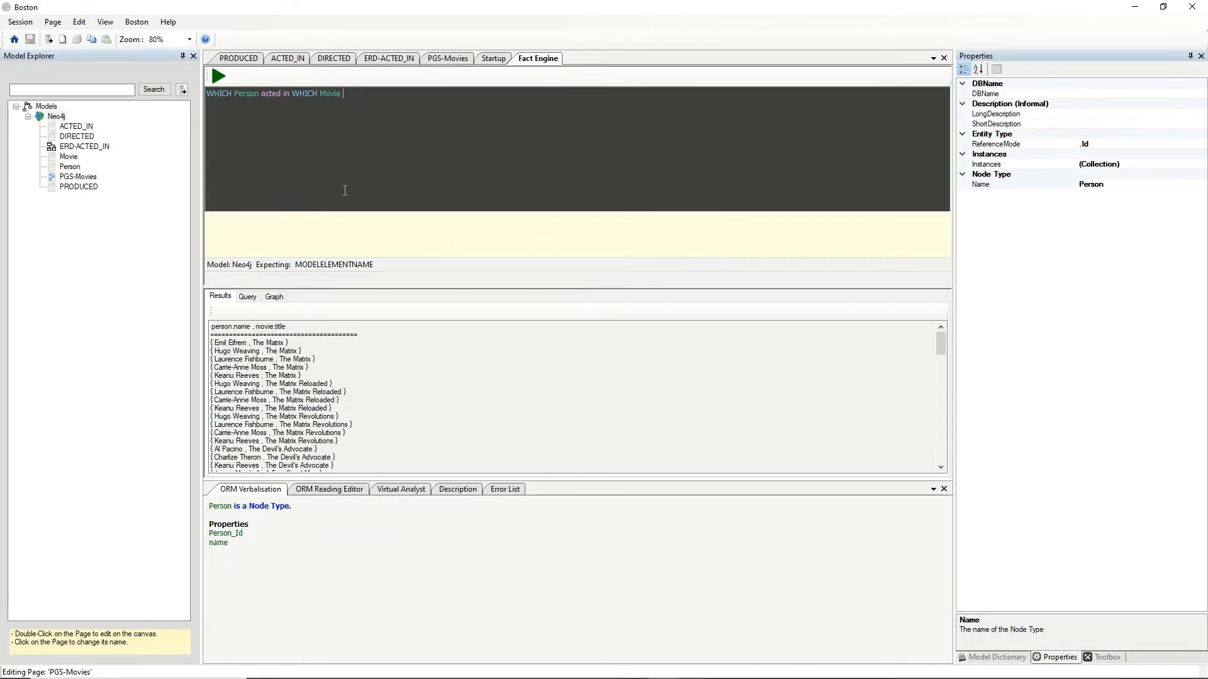
# Look through the list of query results and view the generated Cypher query.
pyautogui.scroll(-10, 391, 366)
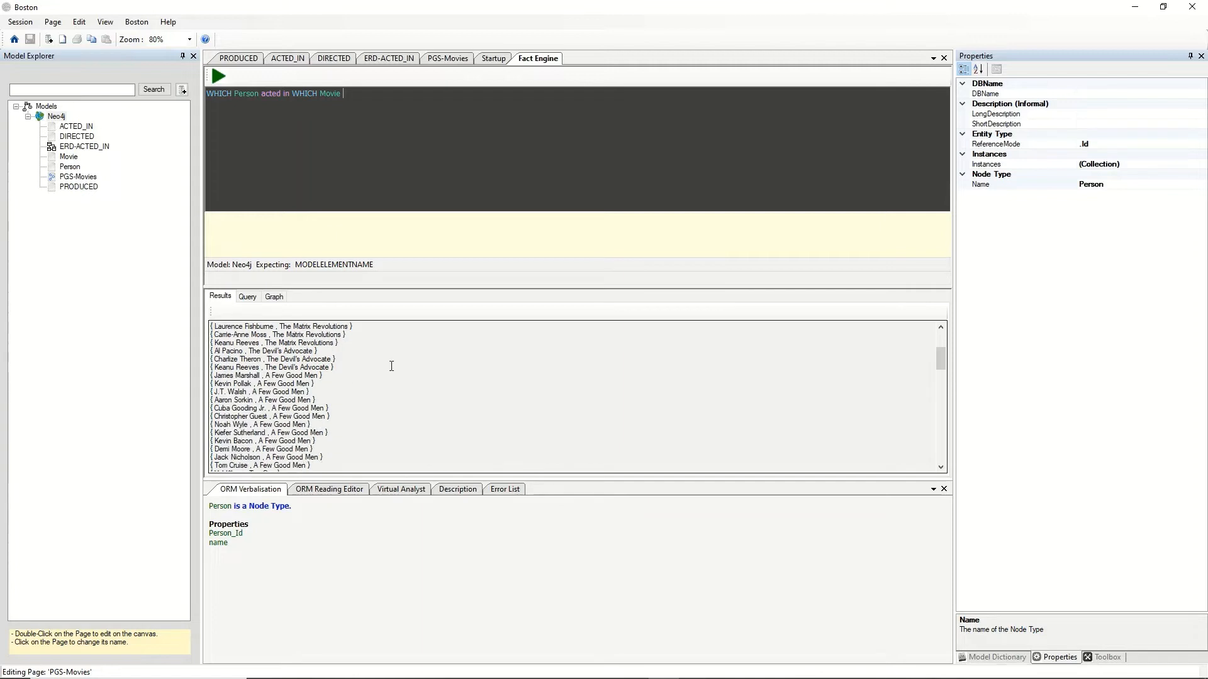
pyautogui.scroll(10, 391, 367)
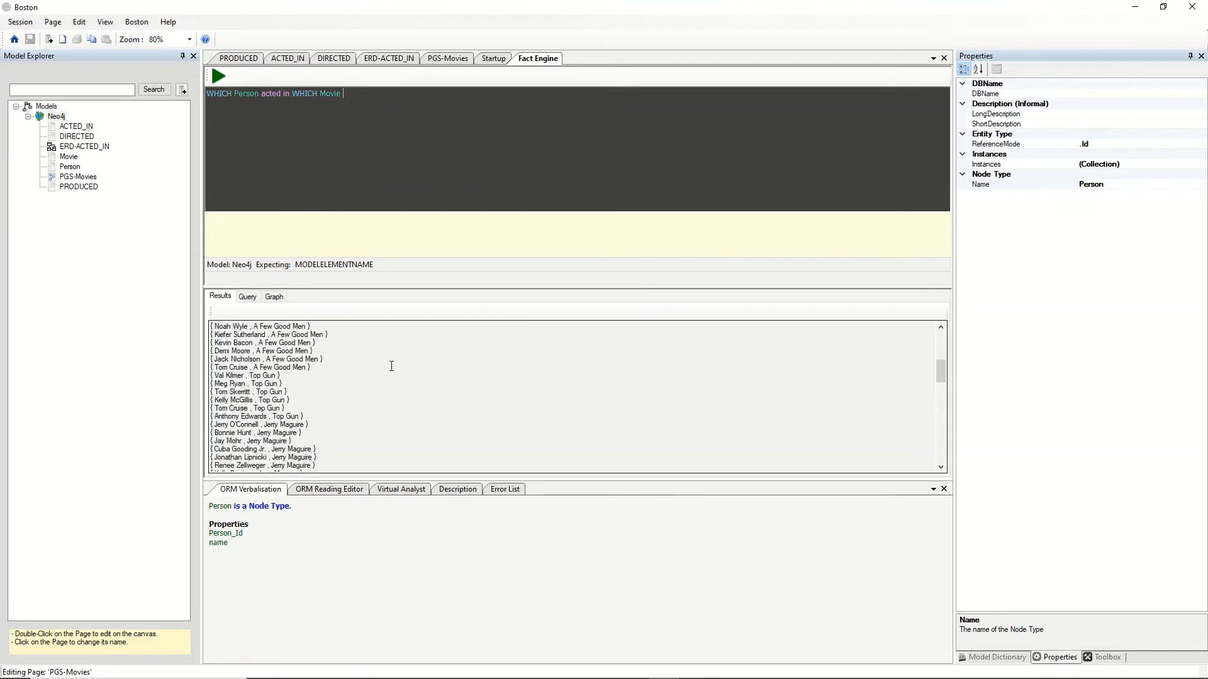
pyautogui.scroll(1, 391, 366)
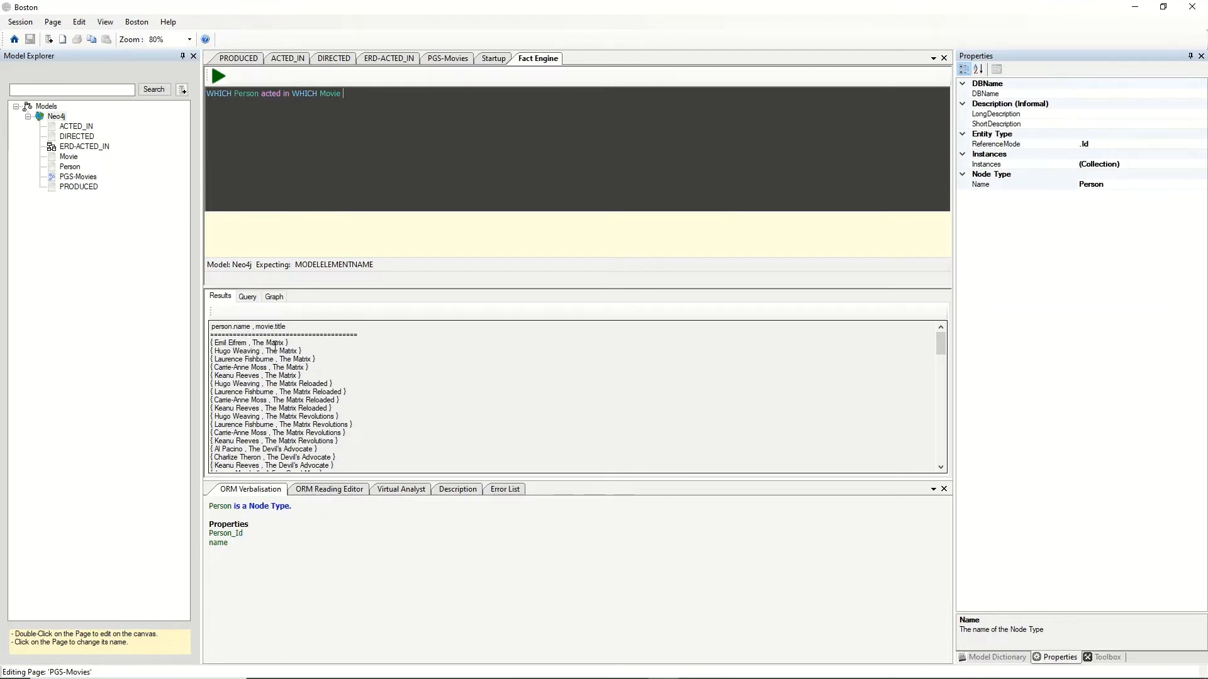
pyautogui.click(248, 297)
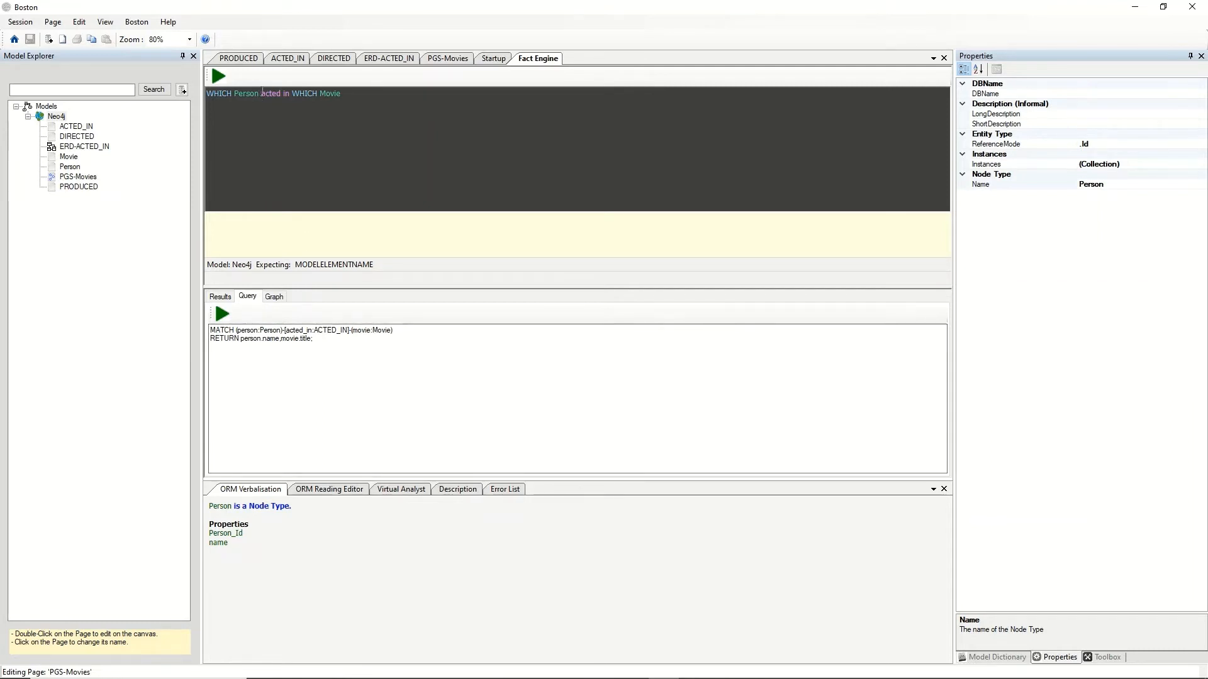
# Append "AND THAT Person directed Movie" to the Fact Engine query.
pyautogui.click(370, 94)
pyautogui.write('AND')
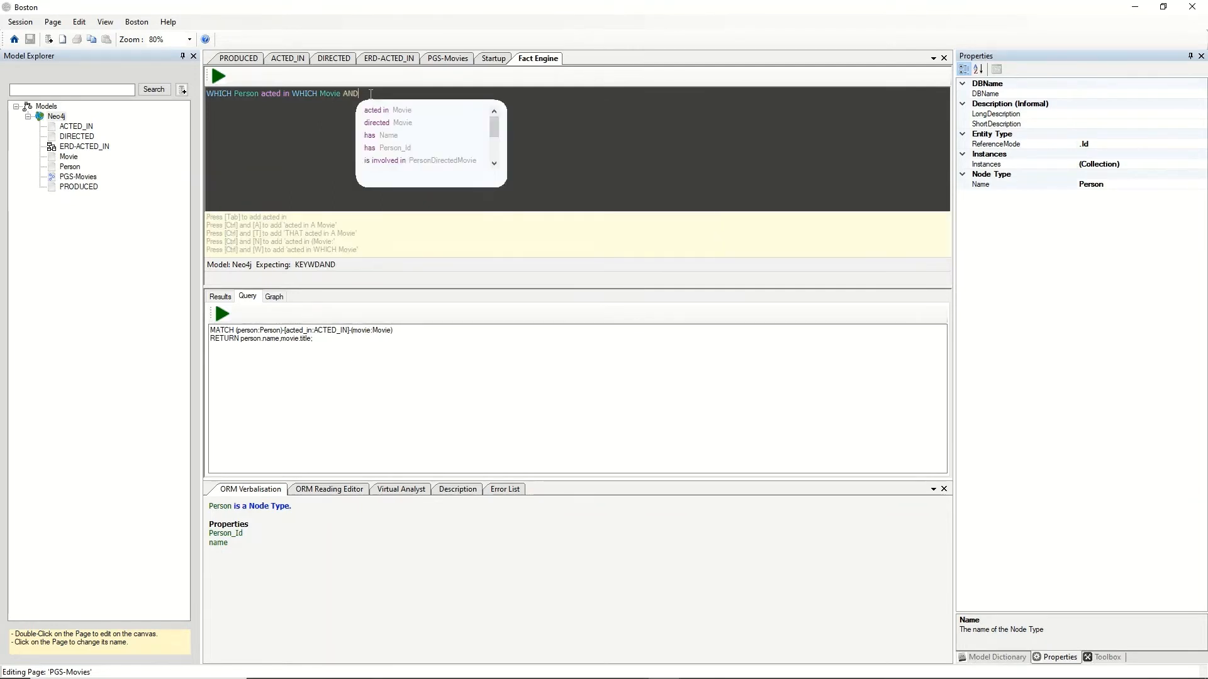
pyautogui.write(' THAT ')
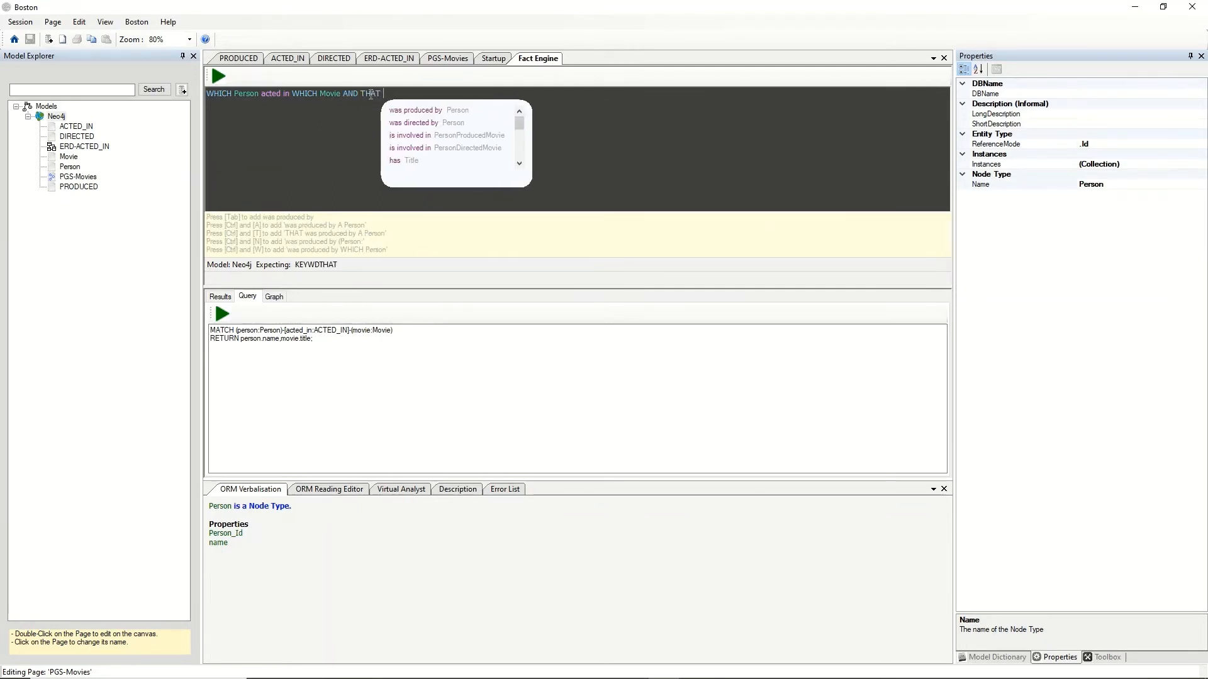
pyautogui.write('Person ')
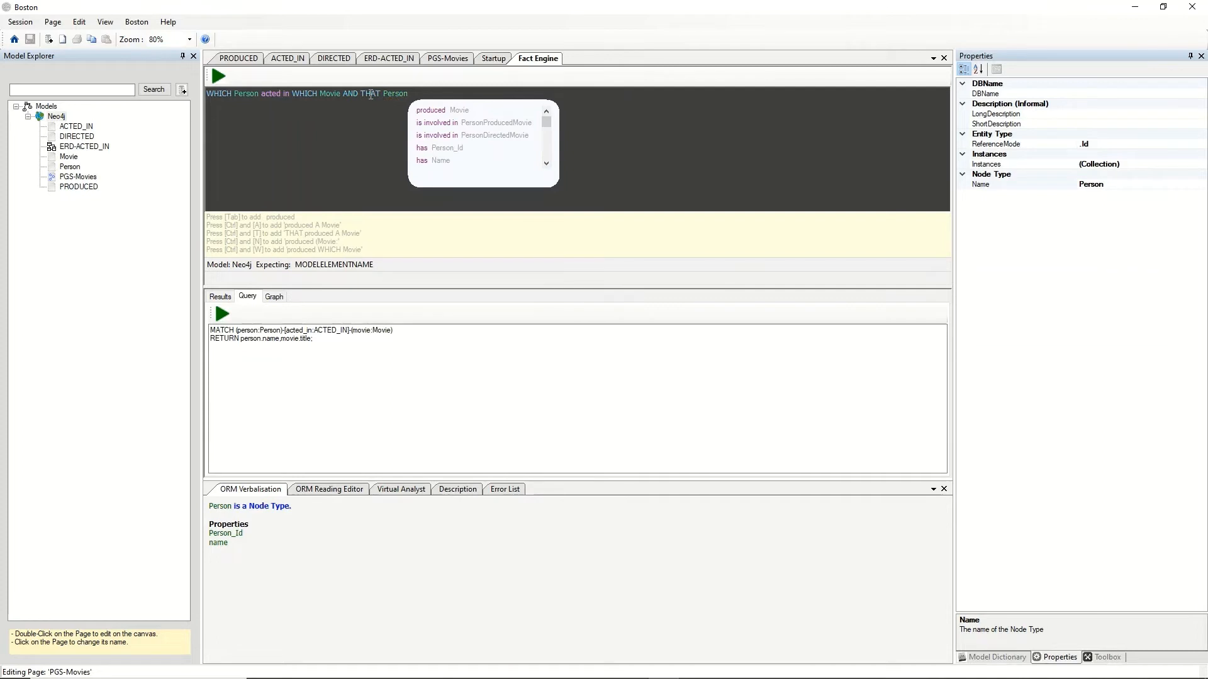
pyautogui.write('d')
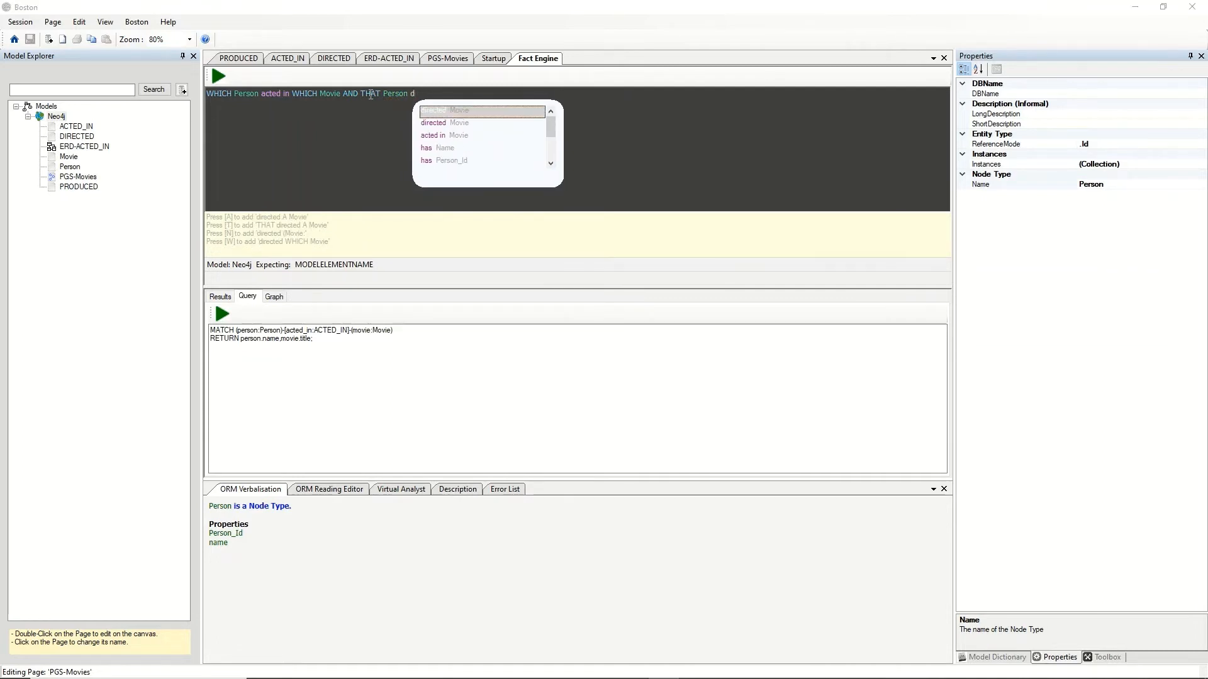
pyautogui.press('Return')
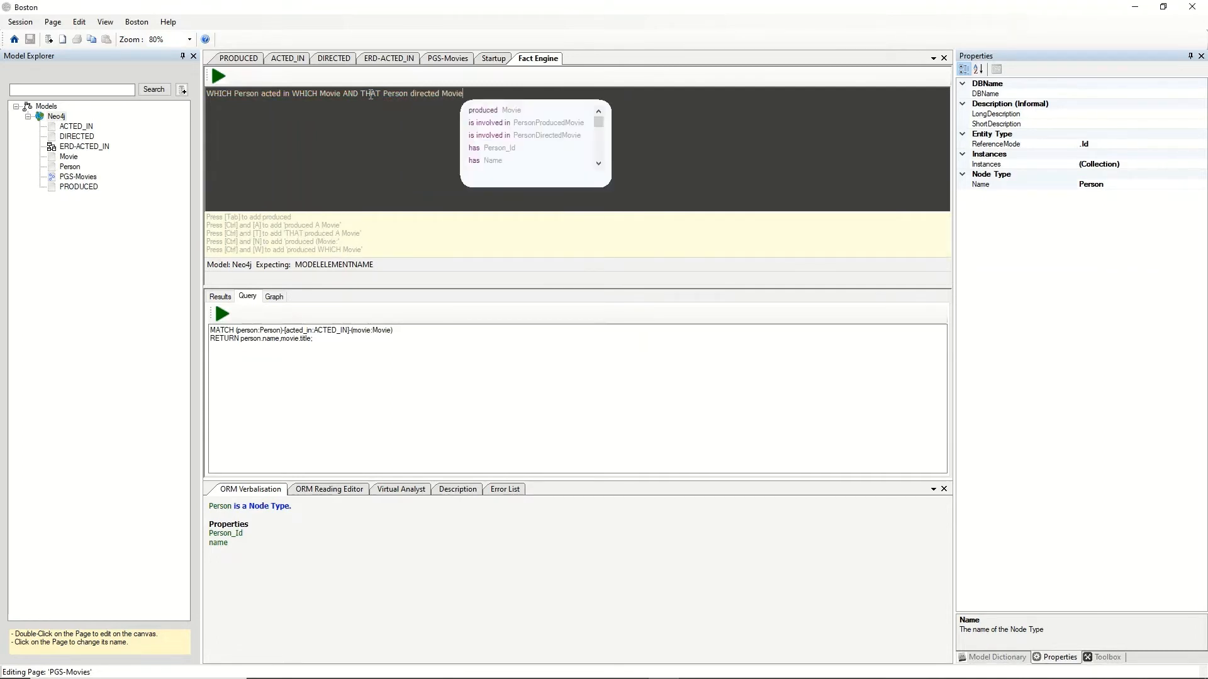
# Replace the closing "Movie" of the query with "THAT Movie" and run the query.
pyautogui.press('Left')
pyautogui.press('Left')
pyautogui.press('Left')
pyautogui.hotkey('shift', 'End')
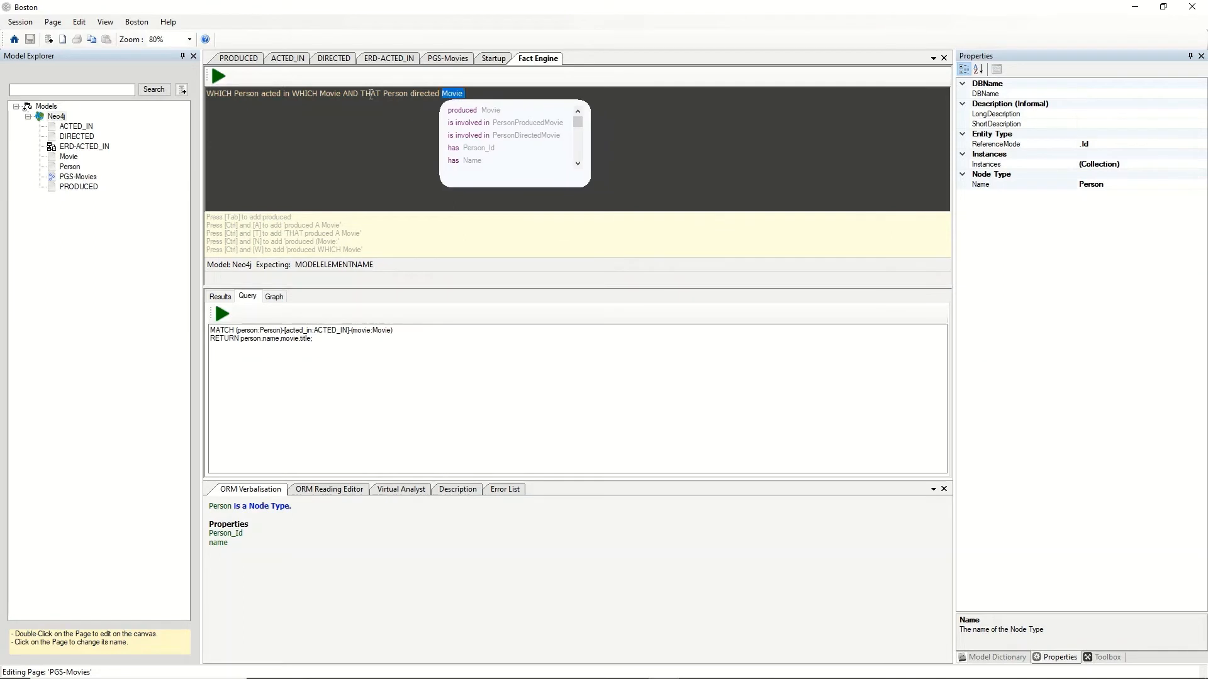
pyautogui.write('THHAT Mvo')
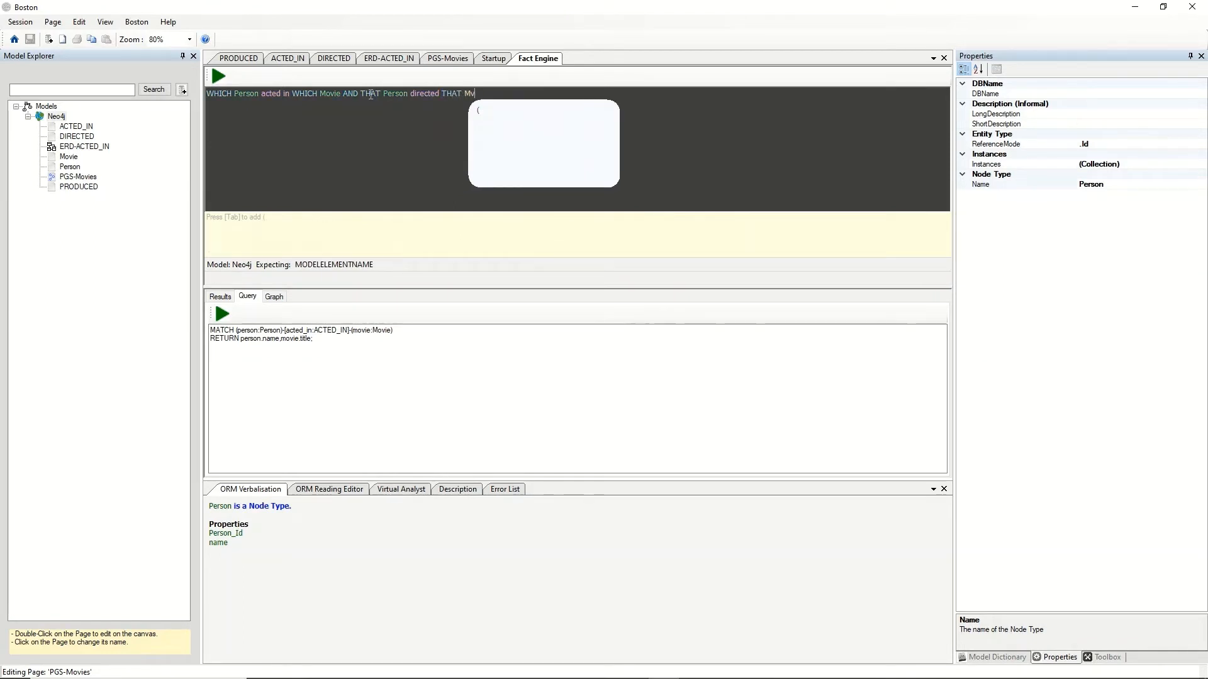
pyautogui.press('BackSpace')
pyautogui.press('BackSpace')
pyautogui.write('ovie')
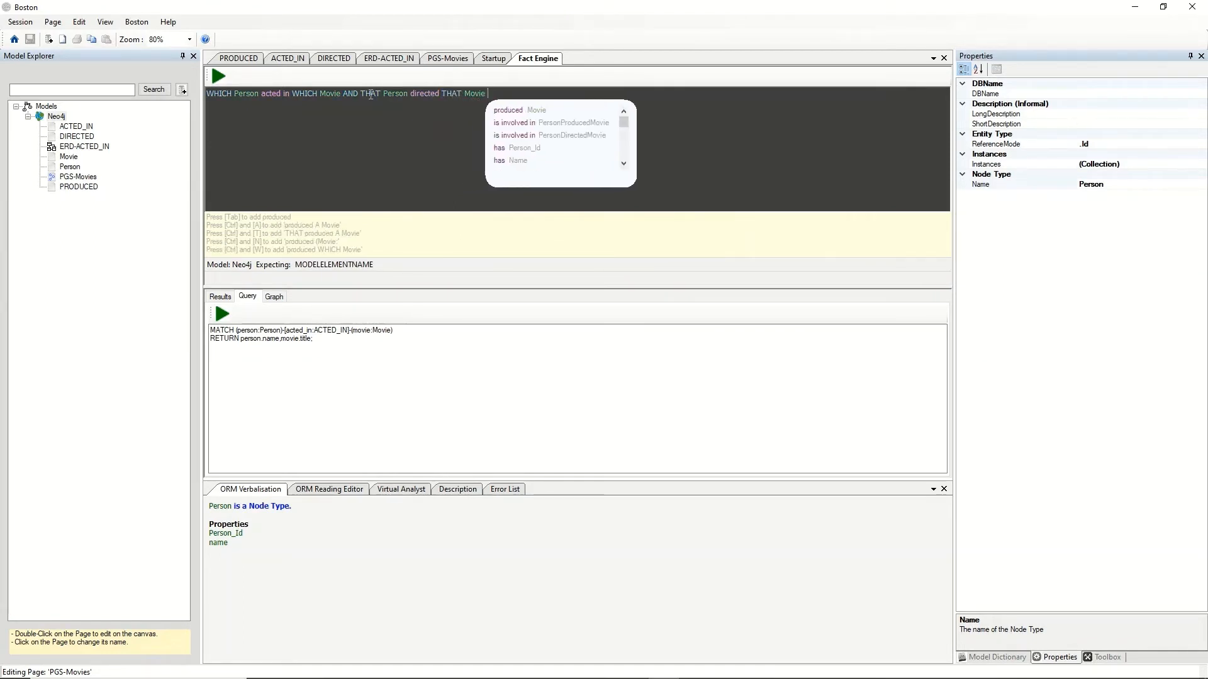
pyautogui.press('F5')
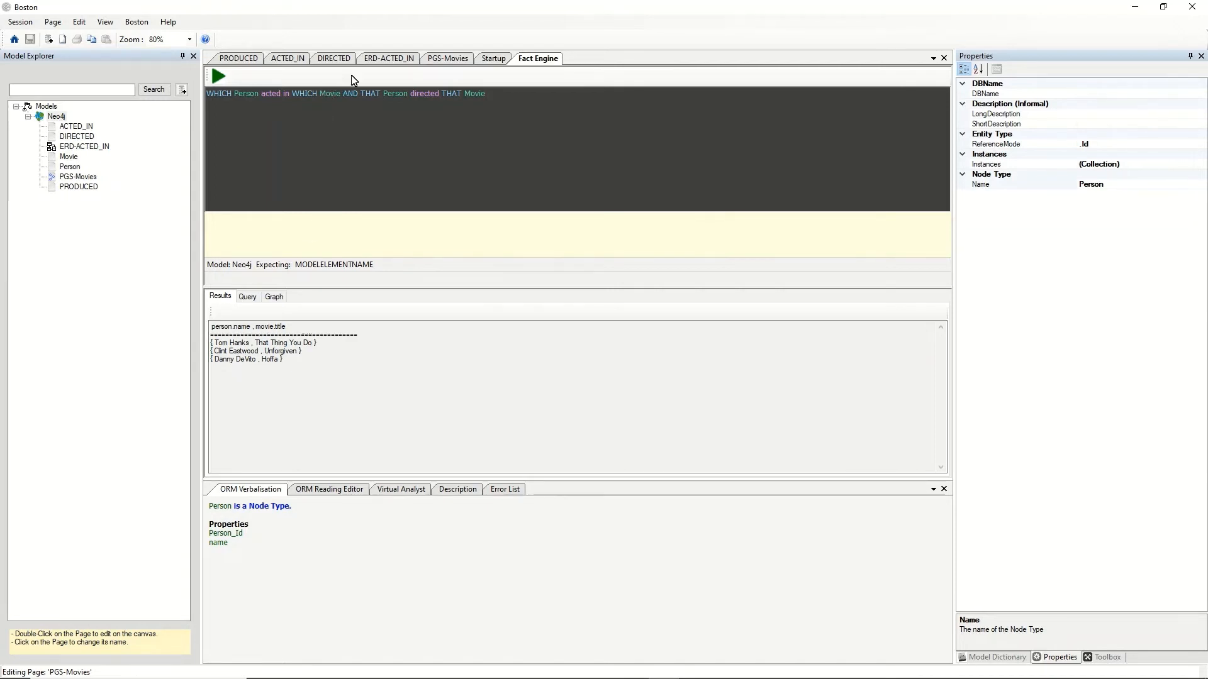
# Rewrite the query as "WHICH Person acted in (Movie:'The Matrix')" and run it.
pyautogui.hotkey('shift', 'End')
pyautogui.press('Delete')
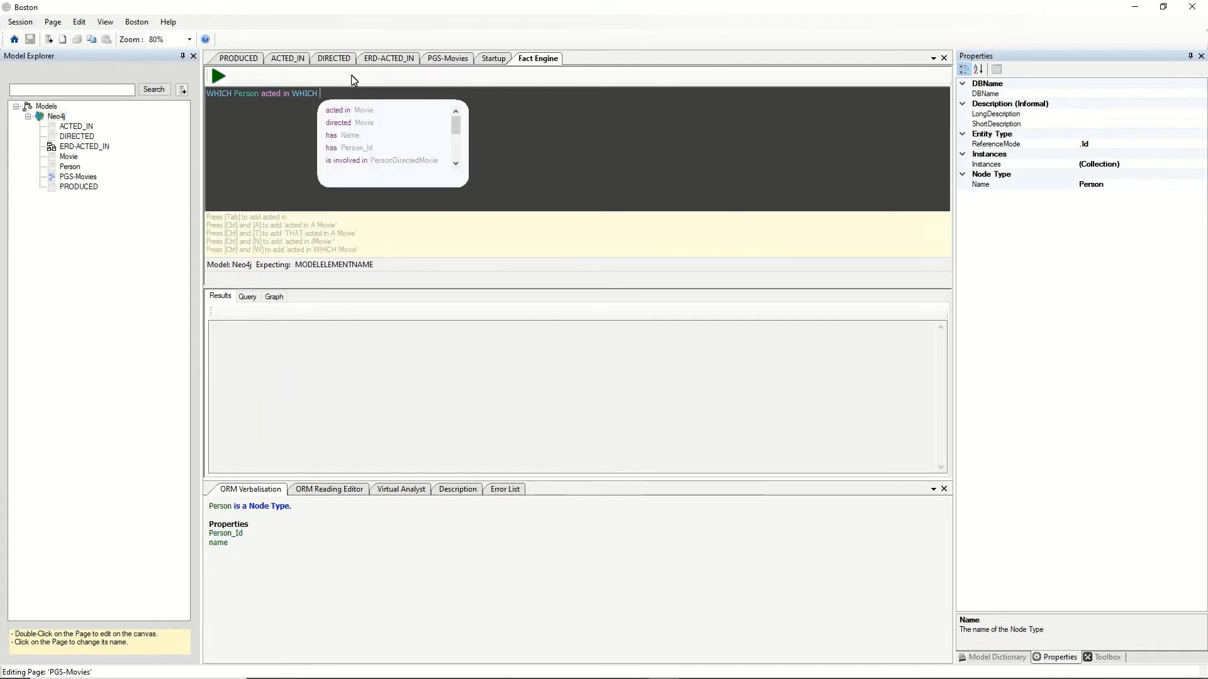
pyautogui.press('BackSpace')
pyautogui.press('BackSpace')
pyautogui.press('BackSpace')
pyautogui.press('BackSpace')
pyautogui.press('BackSpace')
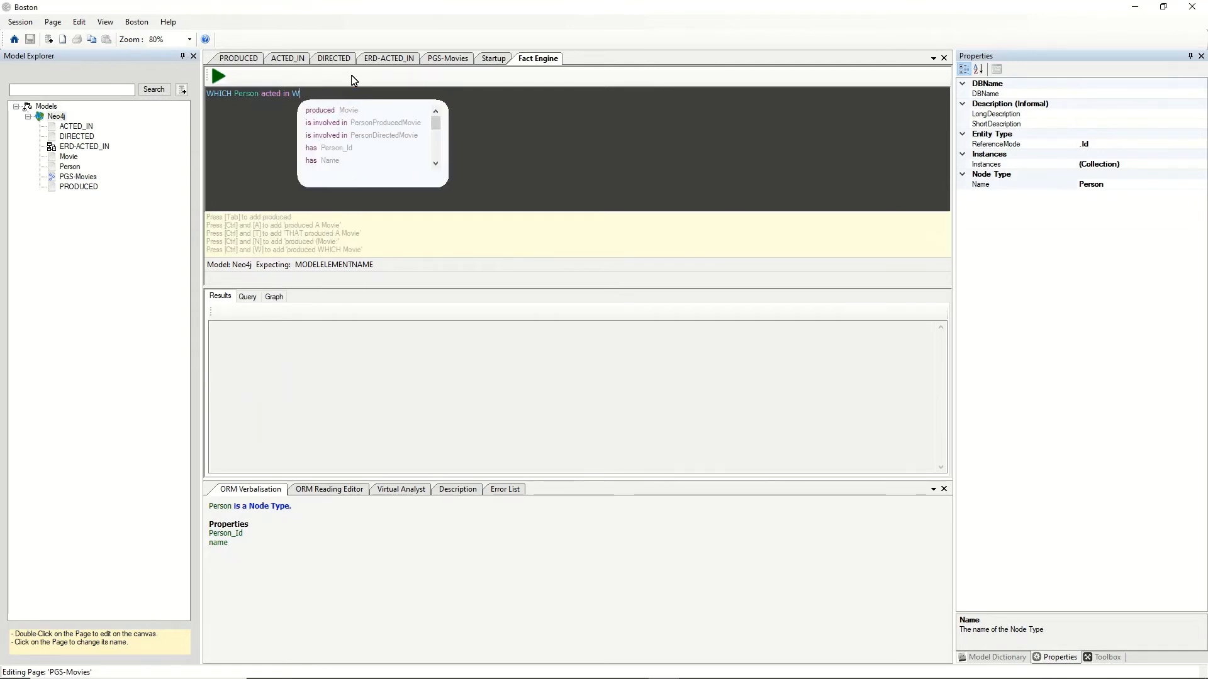
pyautogui.write('(')
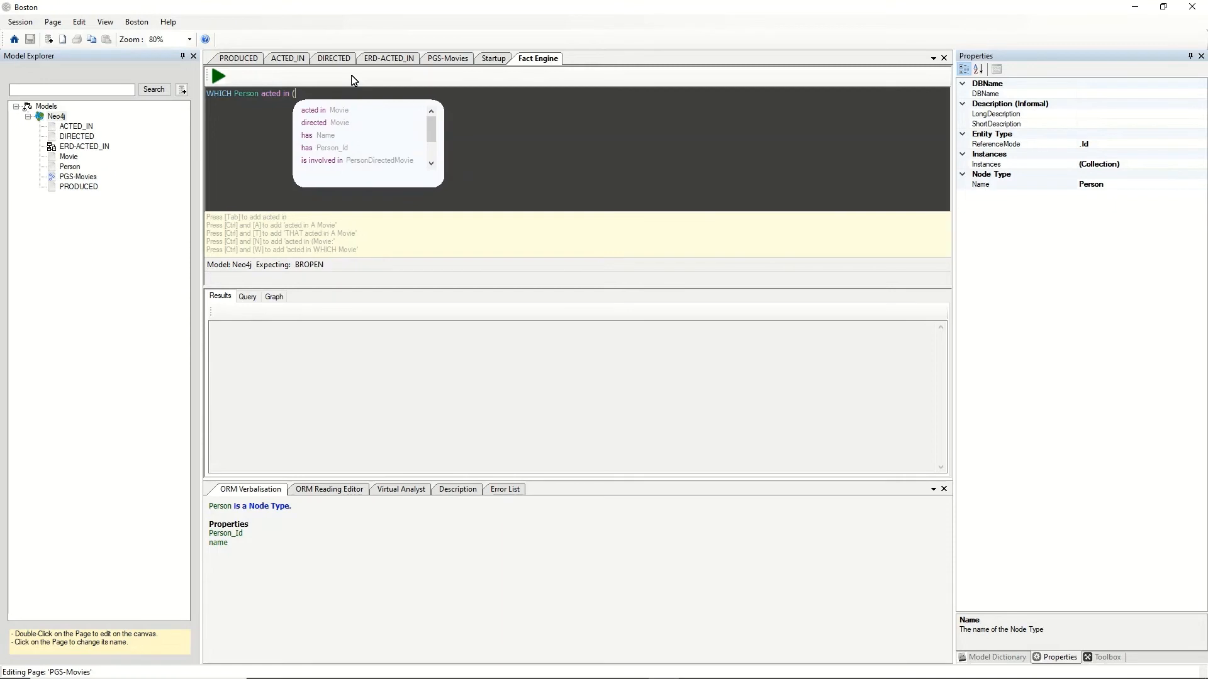
pyautogui.write('Movie')
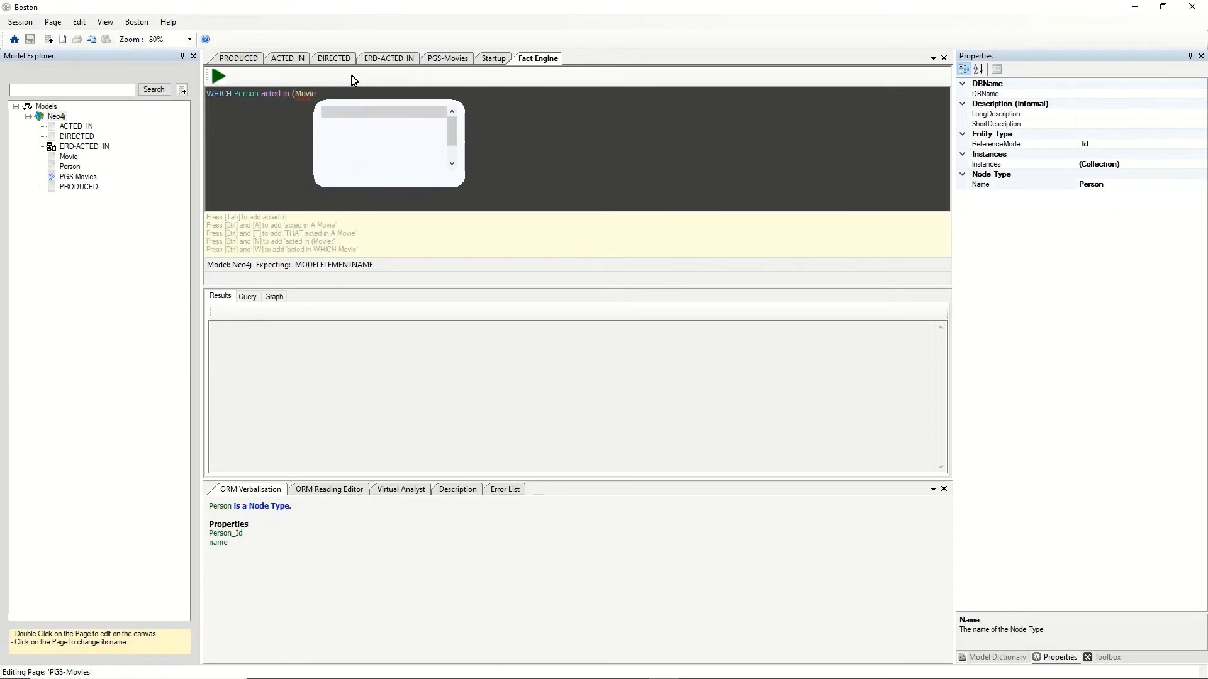
pyautogui.write(":'The ")
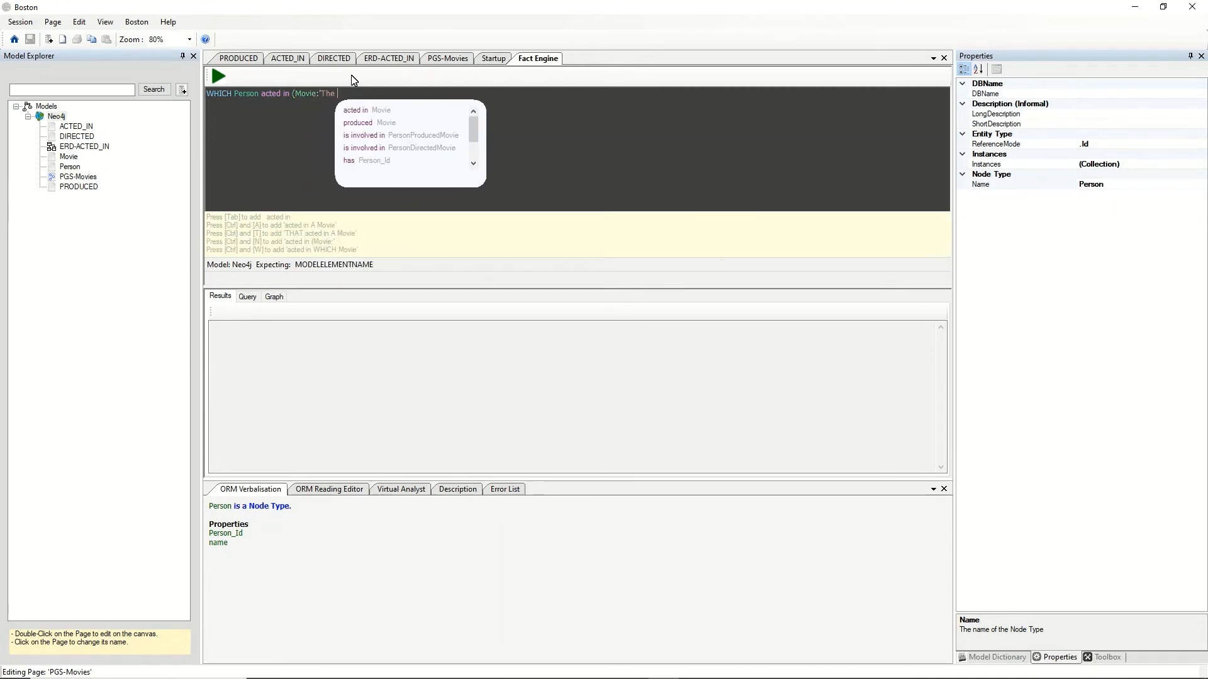
pyautogui.write('Matri')
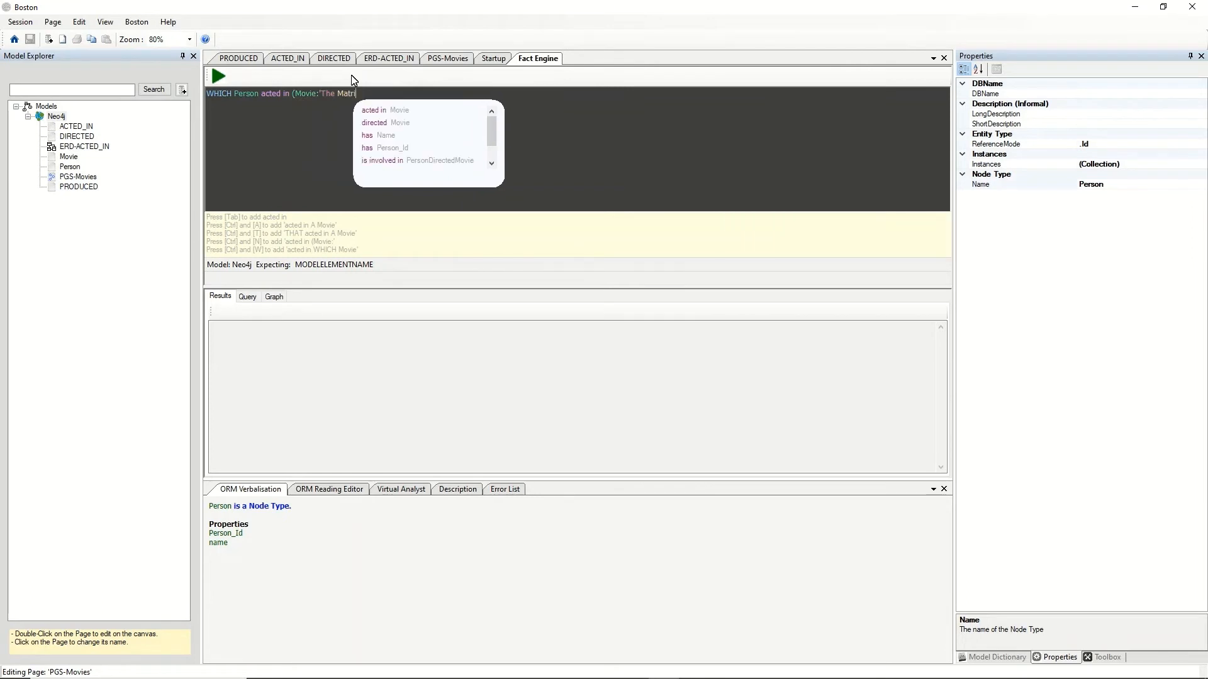
pyautogui.write("x')")
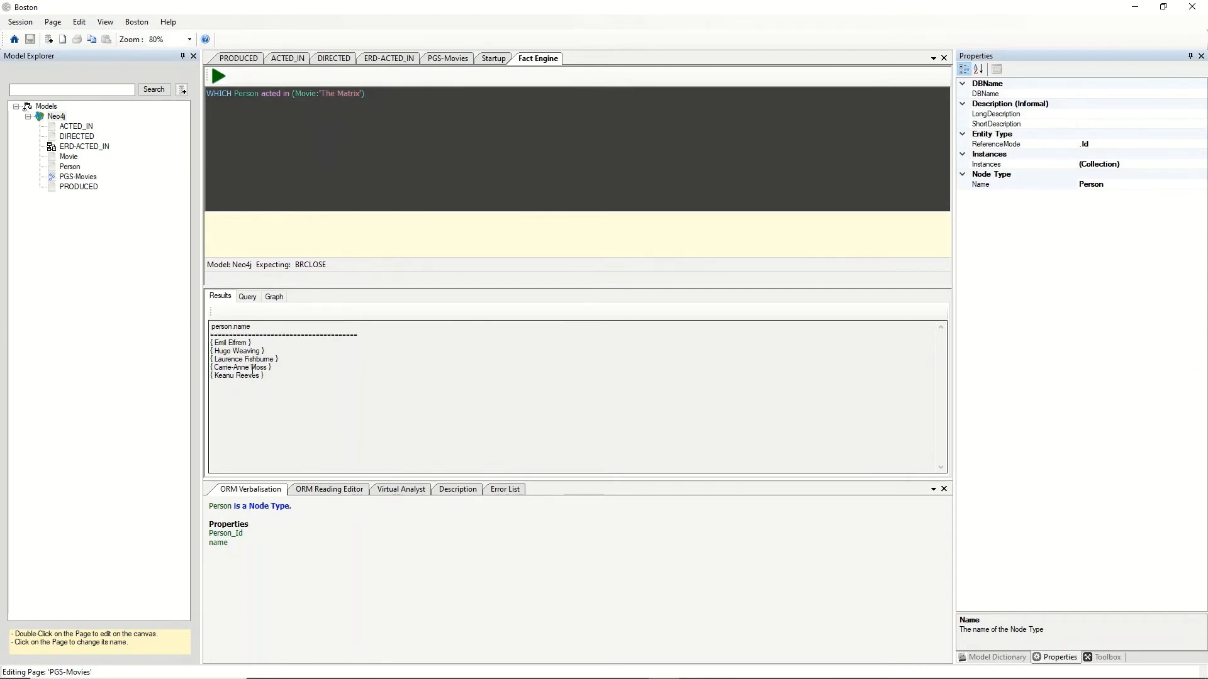
# View the generated Cypher query for The Matrix and remove the blank line before its RETURN clause.
pyautogui.click(247, 297)
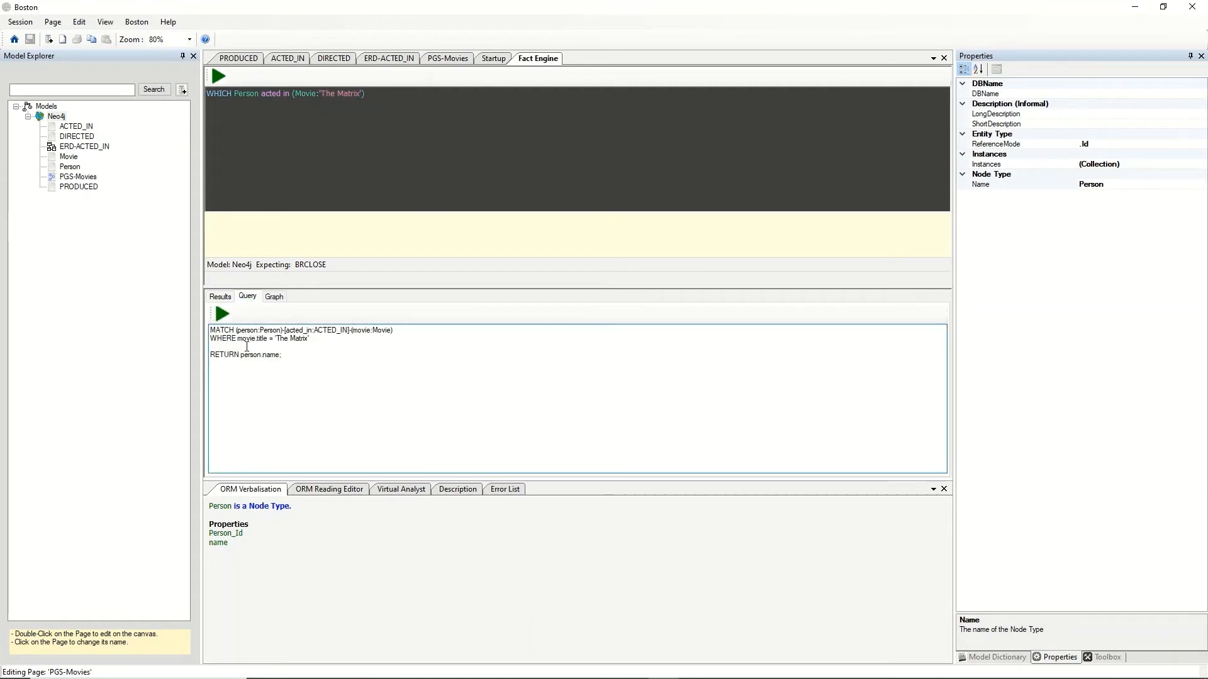
pyautogui.press('BackSpace')
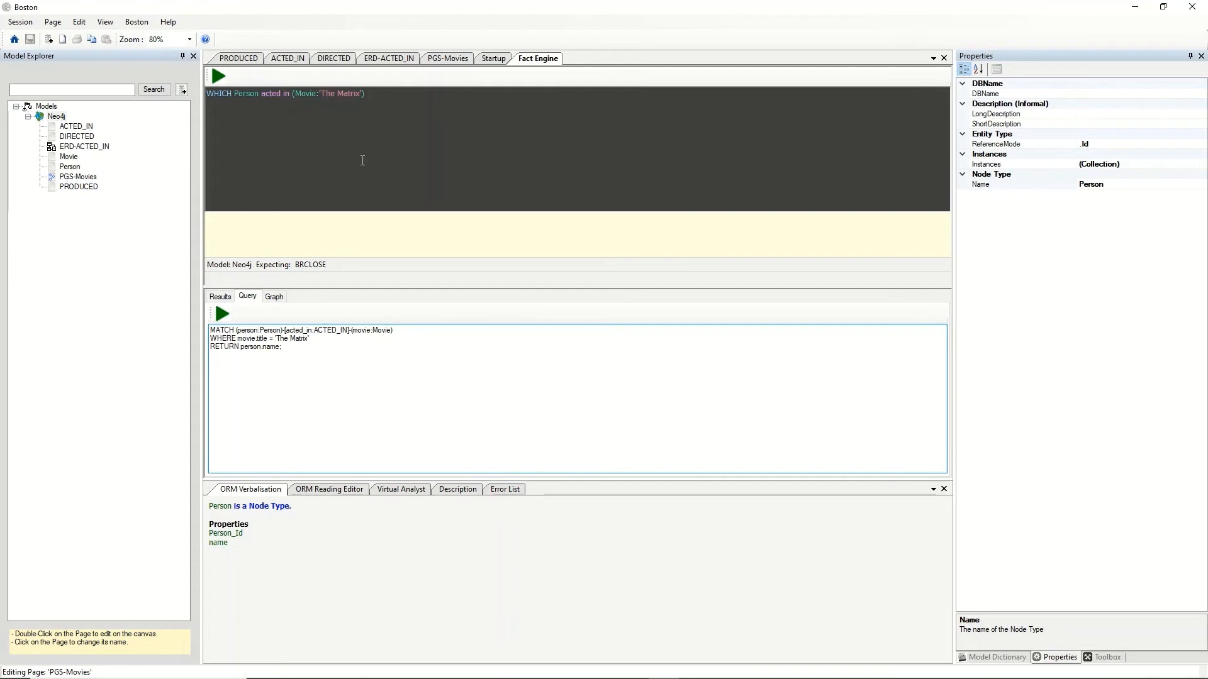
# Extend the query with "AND THAT Person acted in WHICH Movie 2" and run it.
pyautogui.click(381, 93)
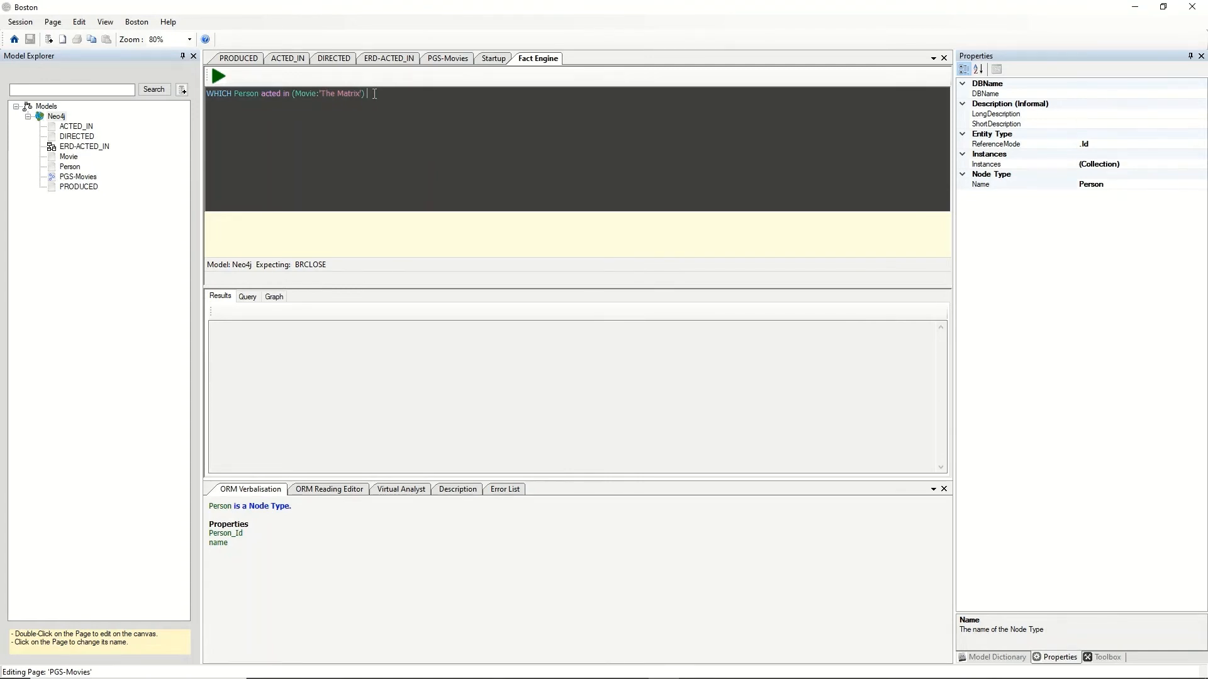
pyautogui.write('AND THAT ')
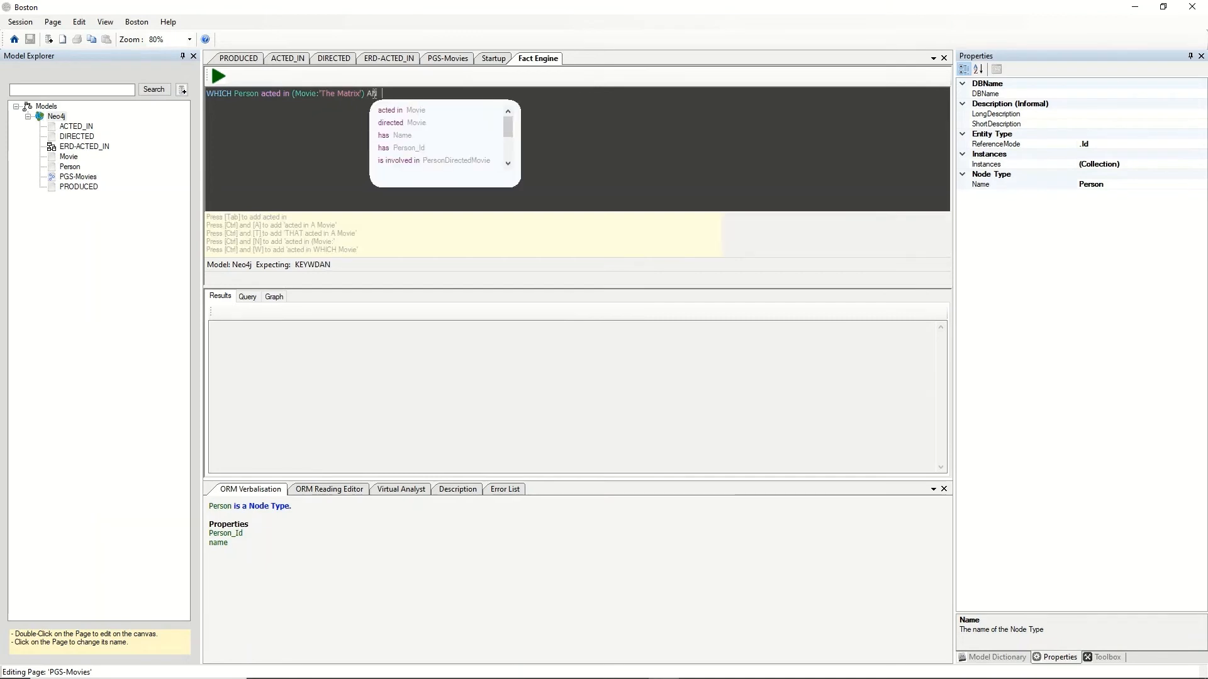
pyautogui.write('Person')
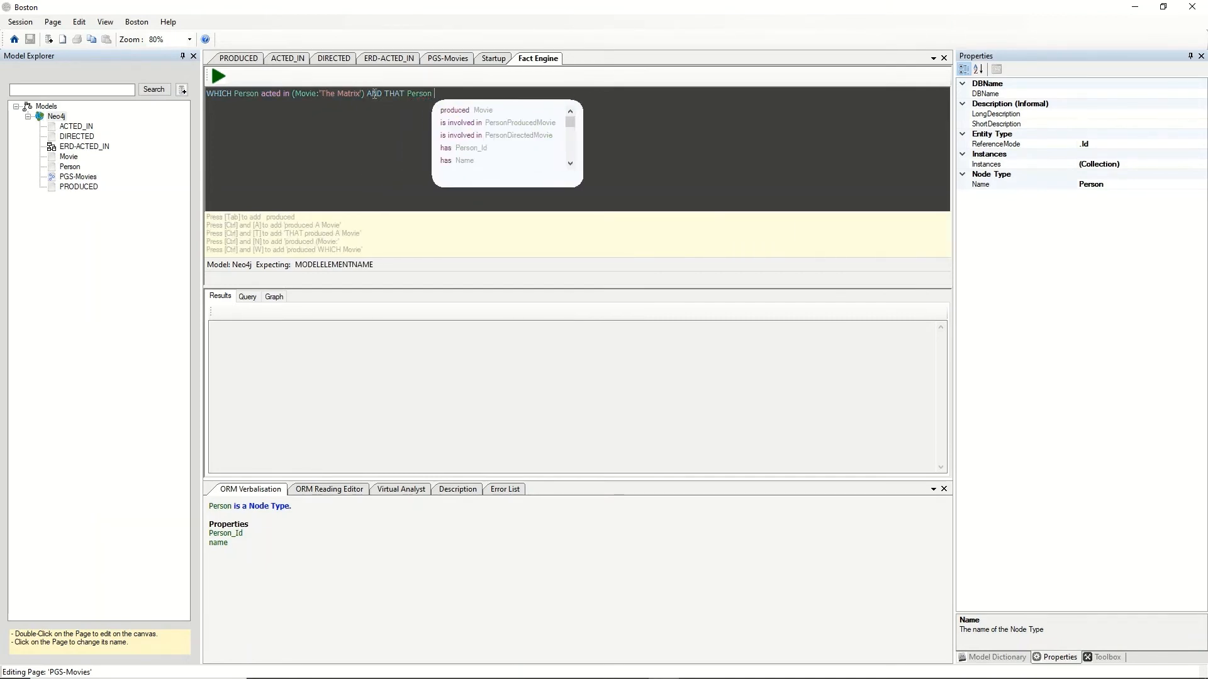
pyautogui.press('Down')
pyautogui.write('a')
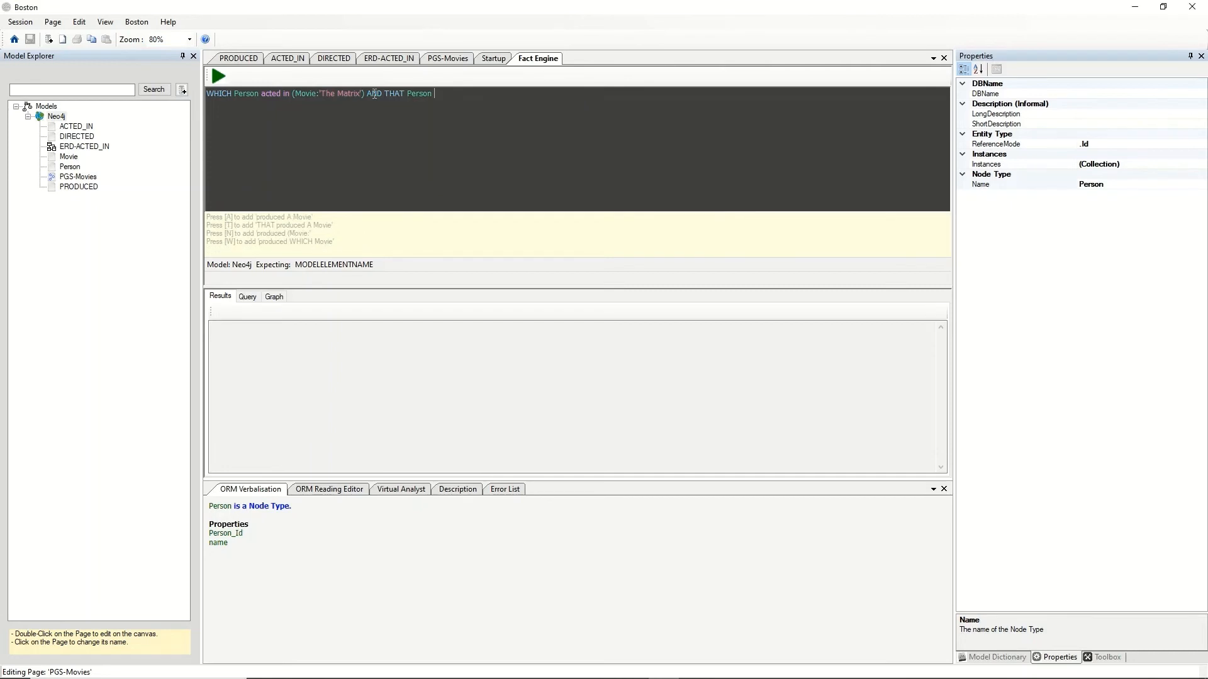
pyautogui.write('w')
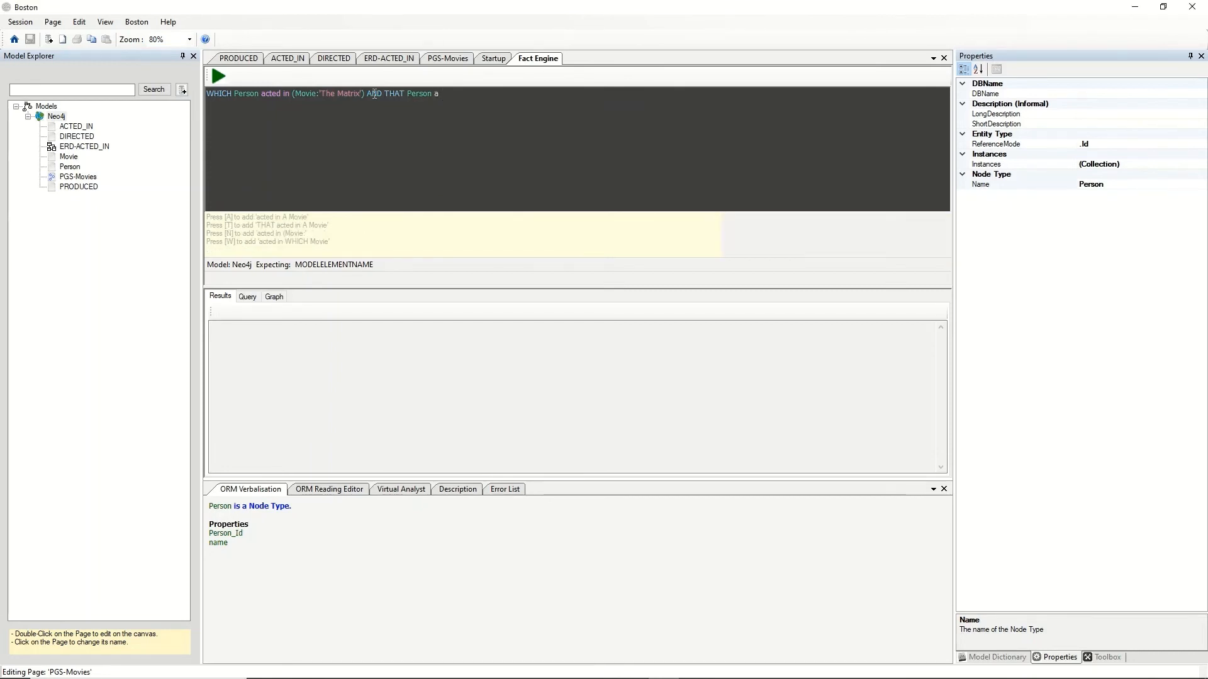
pyautogui.write('2')
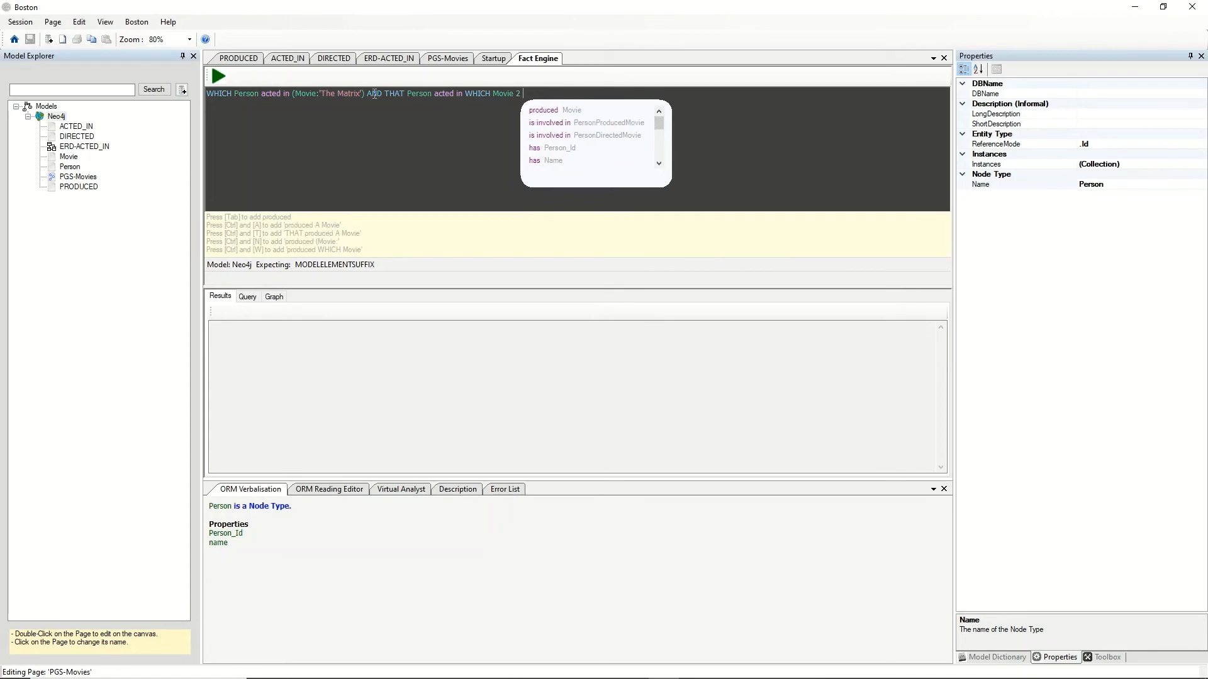
pyautogui.press('Escape')
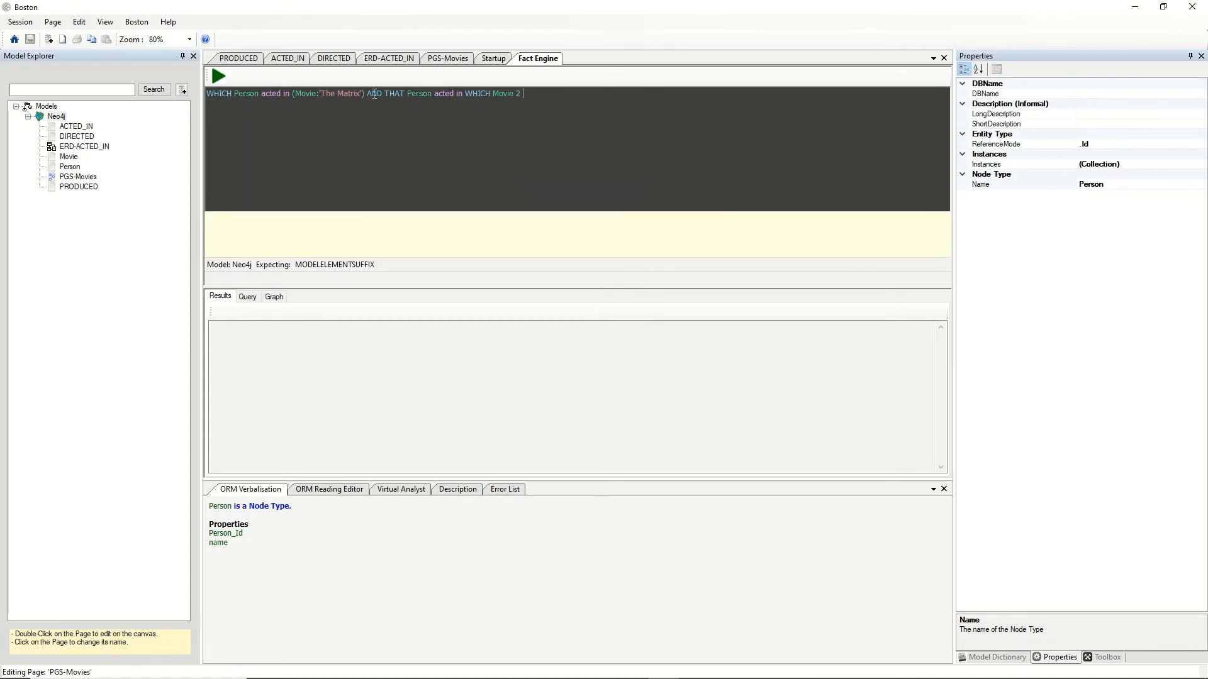
pyautogui.press('F5')
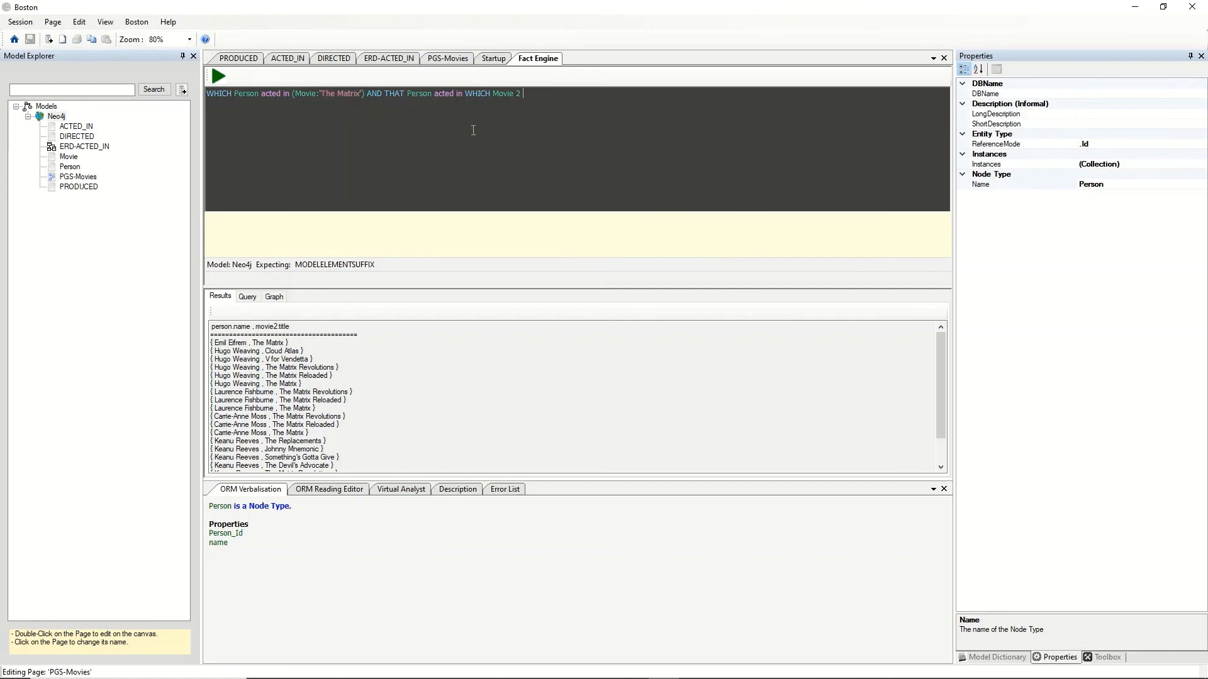
# View the Cypher generated for the two-movie query and remove the blank line above RETURN.
pyautogui.click(251, 299)
pyautogui.click(247, 356)
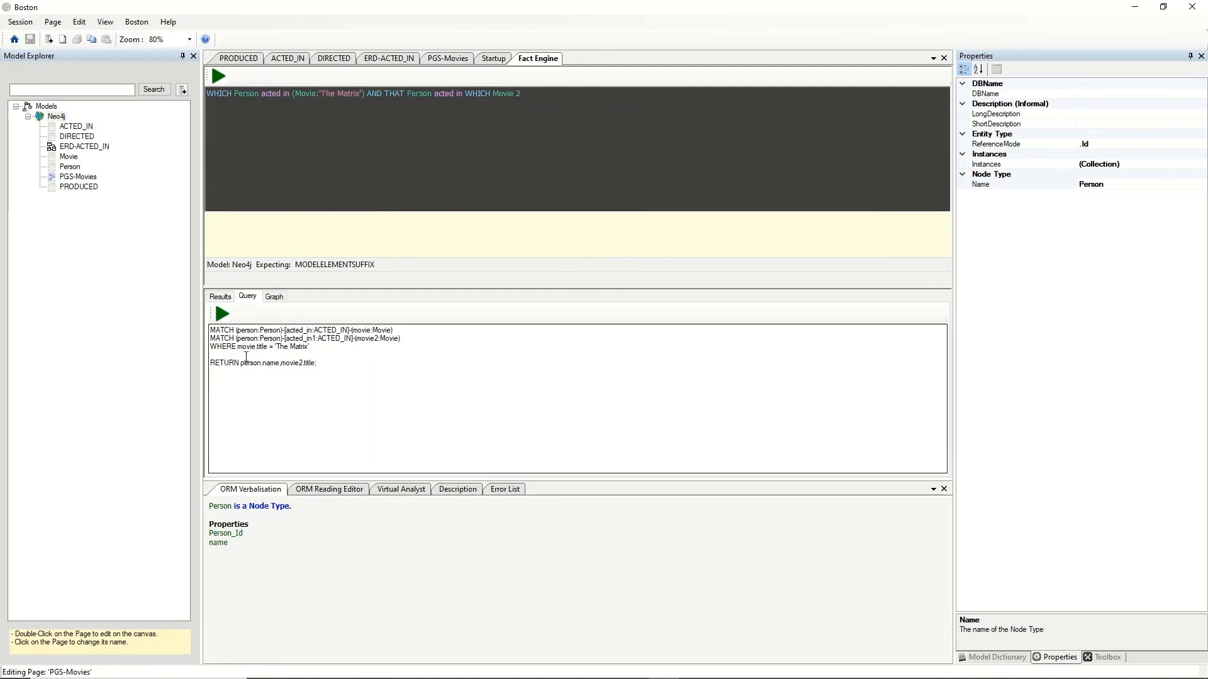
pyautogui.press('BackSpace')
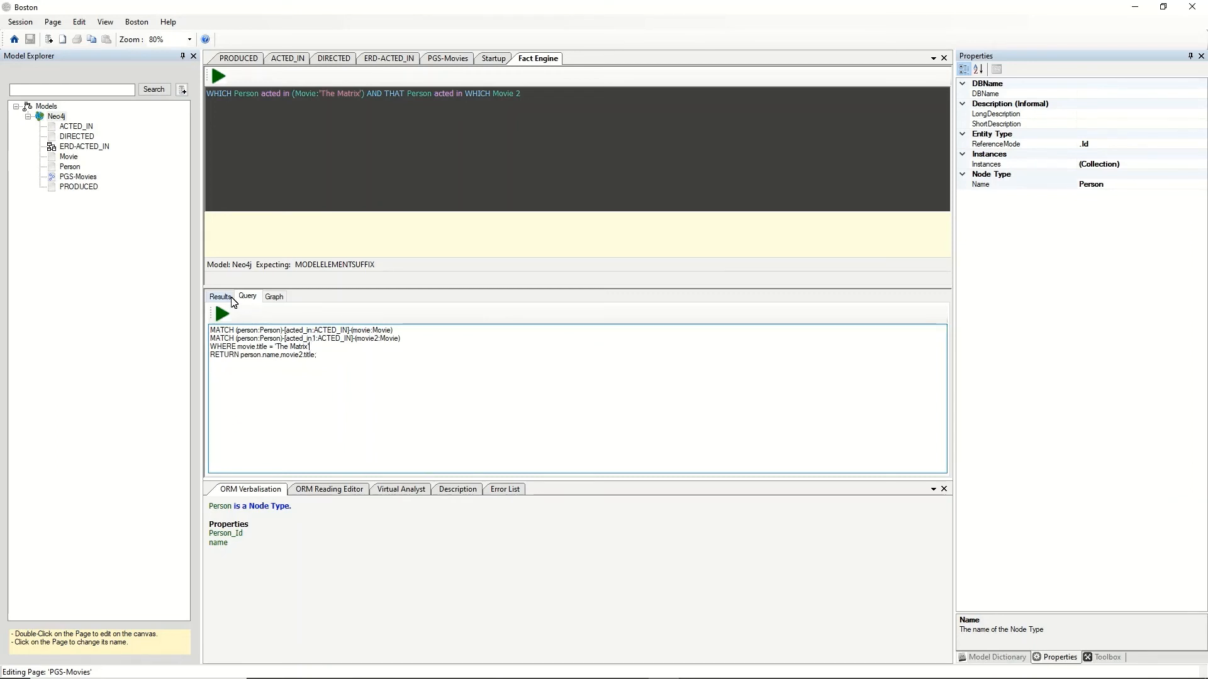
# View the query results as a graph, enlarge the graph area to examine its nodes, and return to the results list.
pyautogui.click(230, 302)
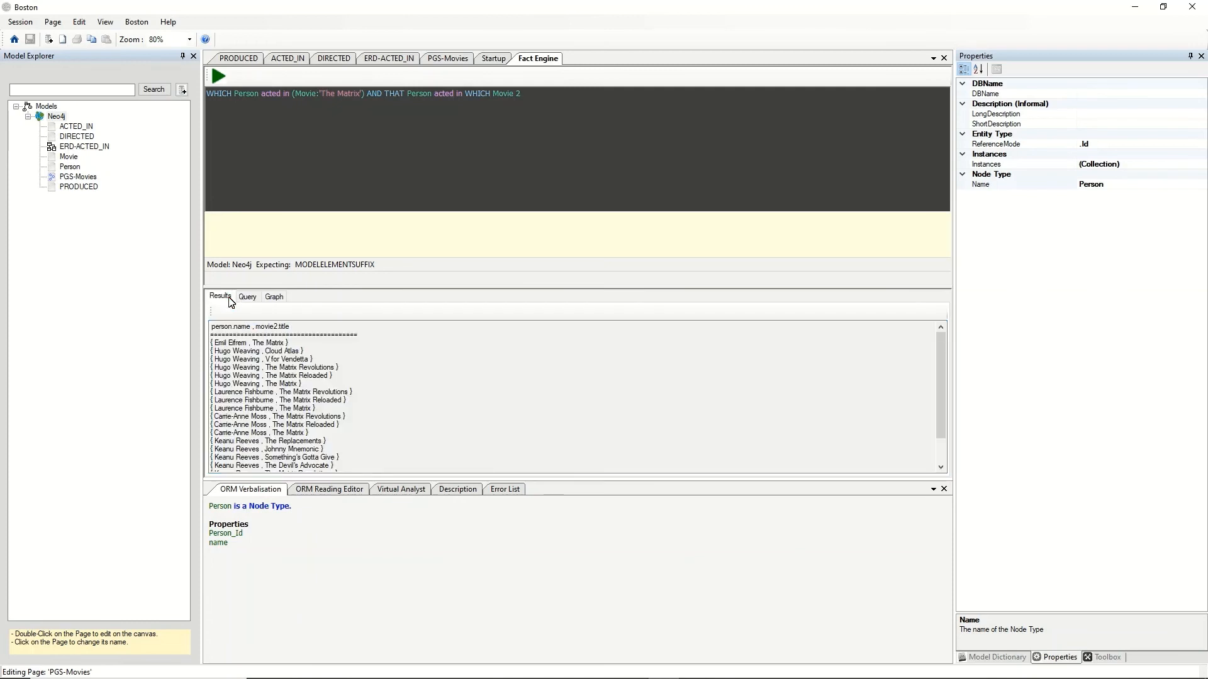
pyautogui.click(275, 299)
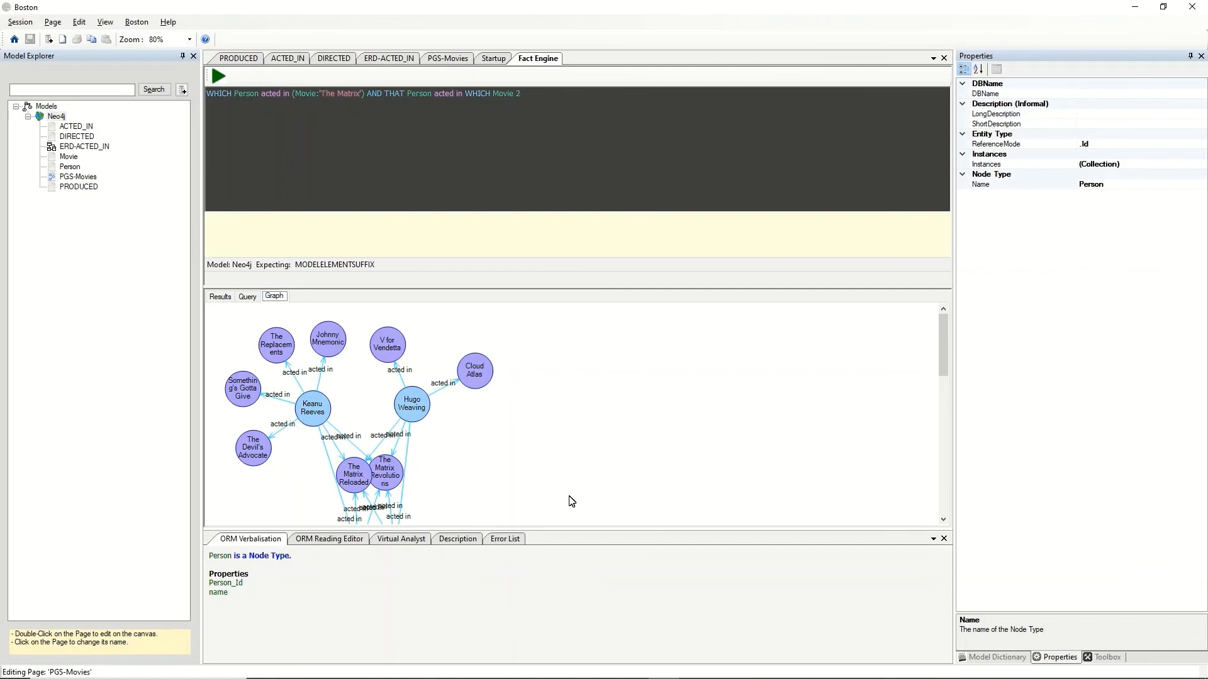
pyautogui.moveTo(564, 530); pyautogui.dragTo(564, 624)
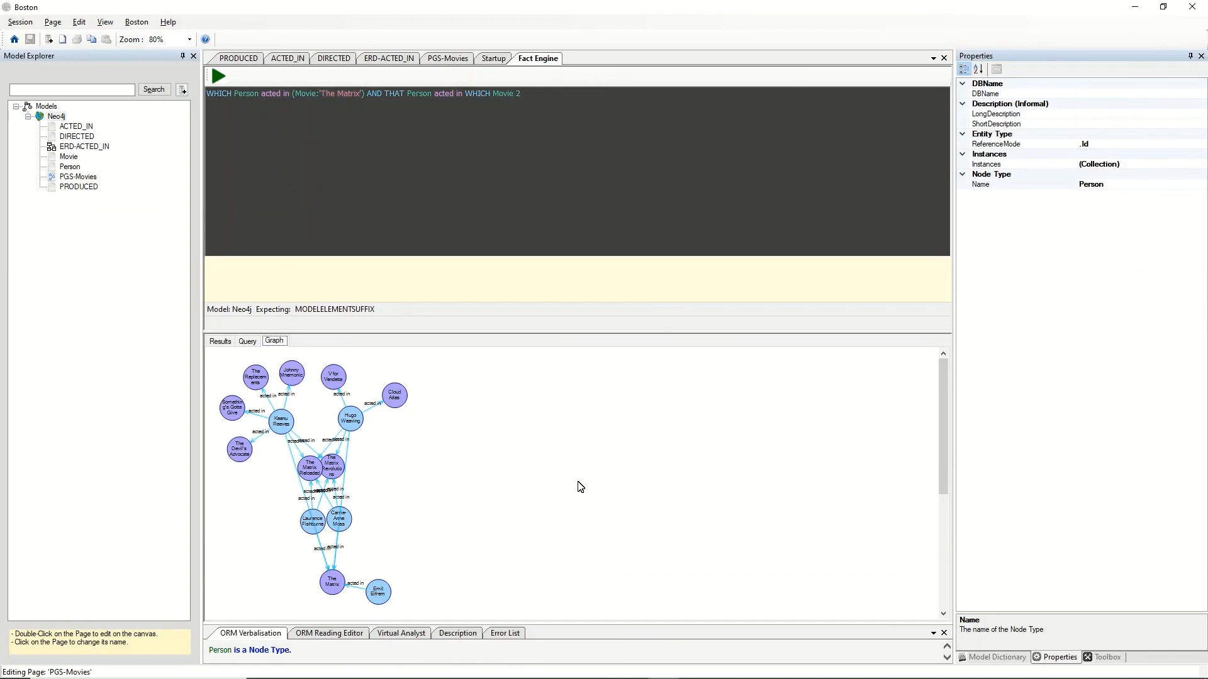
pyautogui.scroll(6, 578, 482)
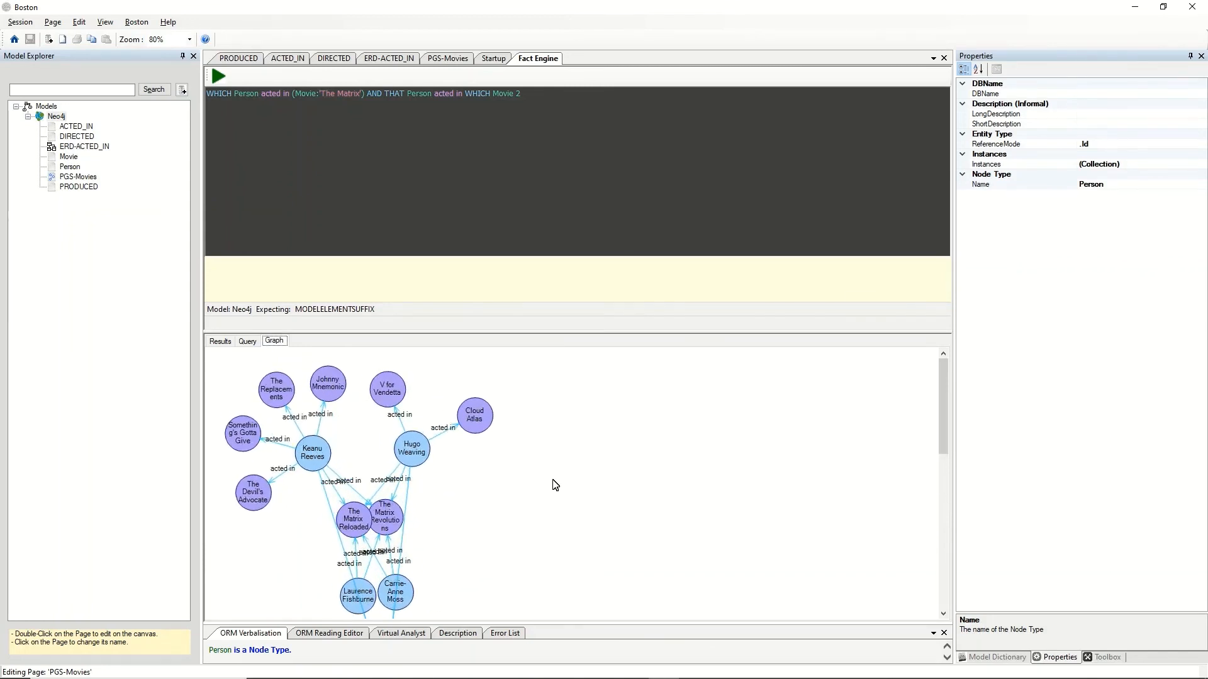
pyautogui.click(220, 341)
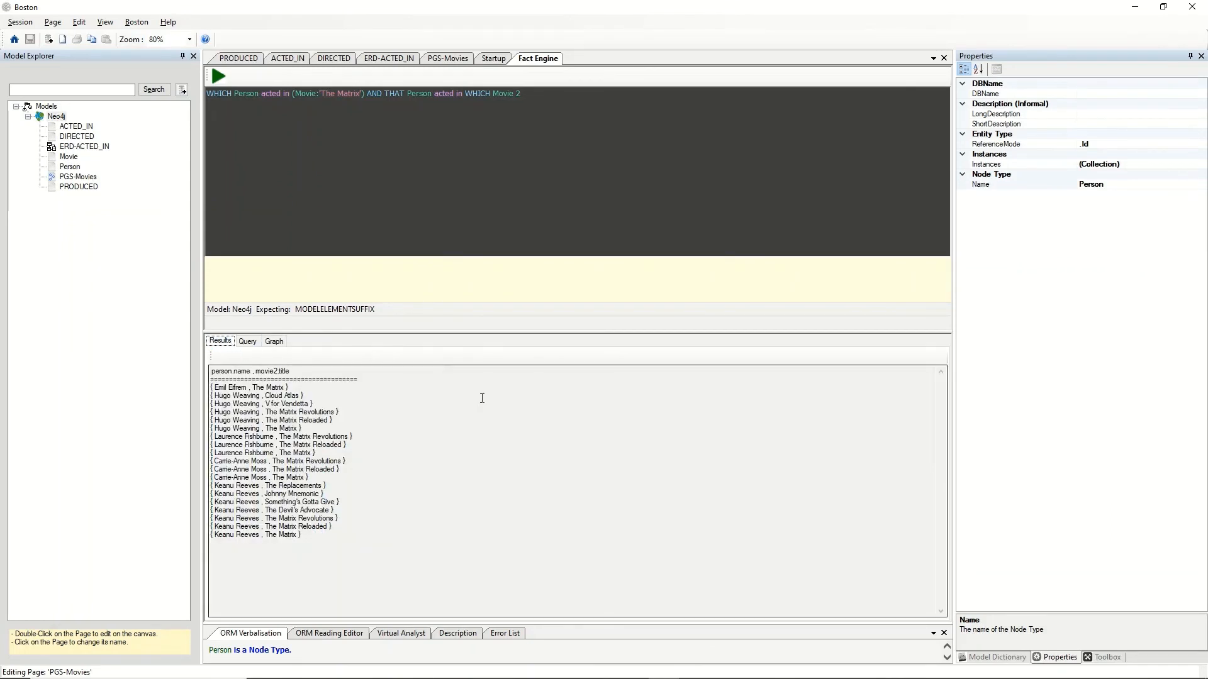